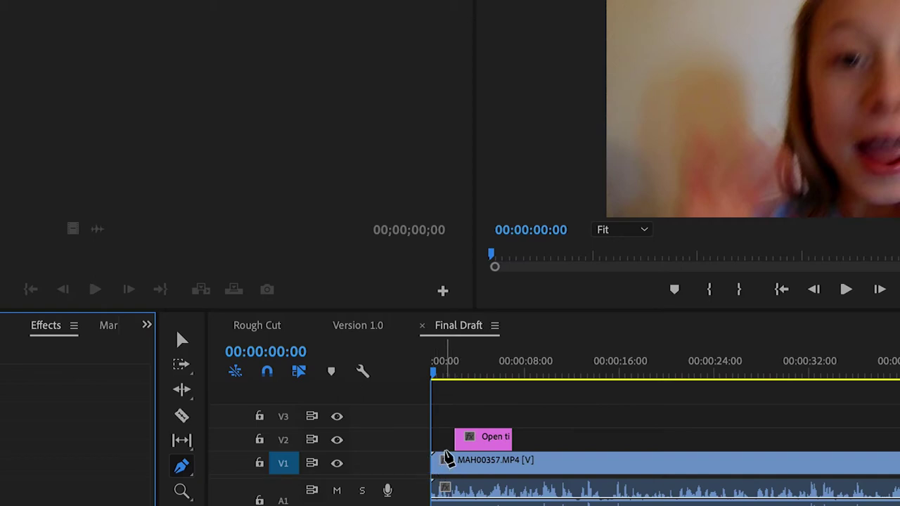
Swap the Pen tool for the Selection tool so timeline clips can be selected and trimmed
{"action": "mouse_move", "coordinate": [437, 374]}
{"action": "left_mouse_down"}
{"action": "mouse_move", "coordinate": [448, 376]}
{"action": "mouse_move", "coordinate": [433, 387]}
{"action": "left_mouse_up"}
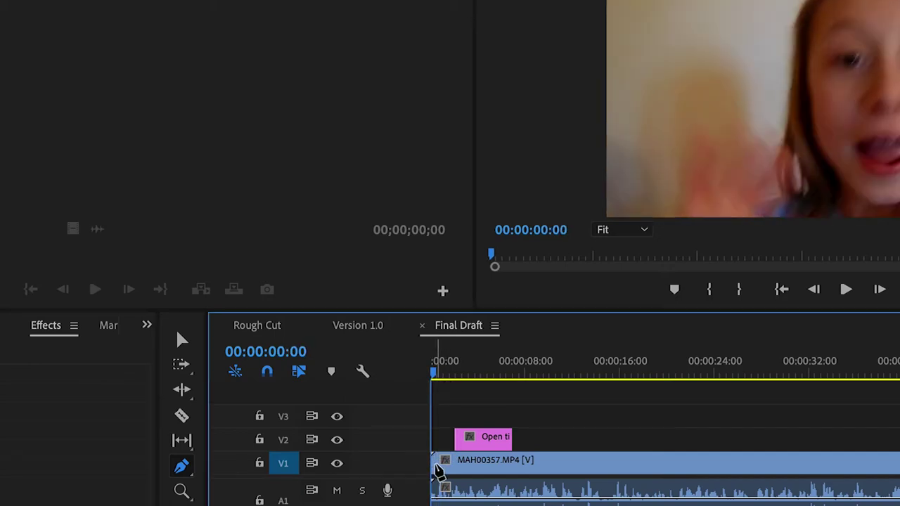
{"action": "left_click", "coordinate": [183, 341]}
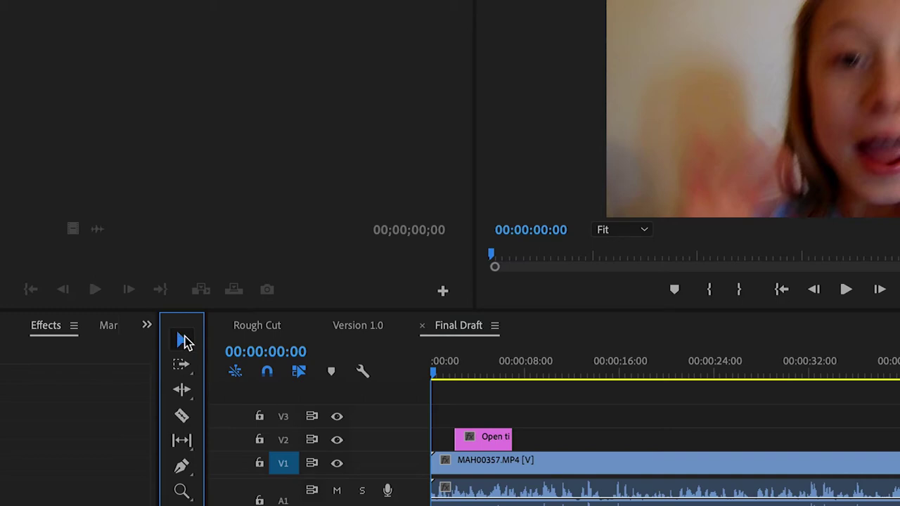
Apply the default transitions to the start edit point of the MAH00357.MP4 clip
{"action": "right_click", "coordinate": [434, 467]}
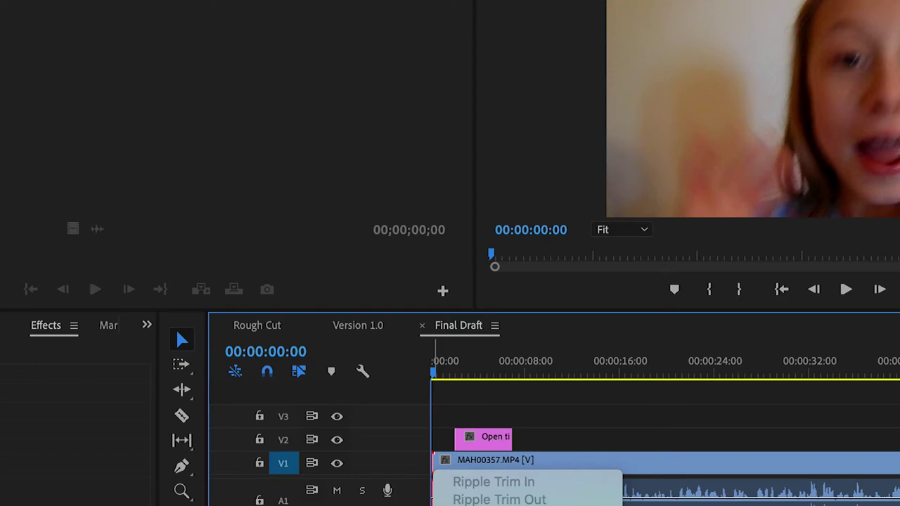
{"action": "left_click", "coordinate": [499, 500]}
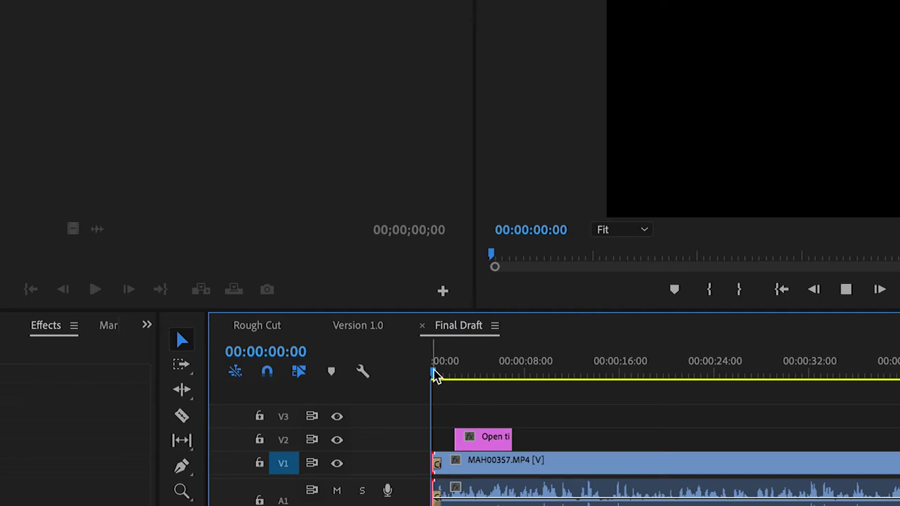
Zoom in on the opening and lengthen the Cross Dissolve at the video clip's start
{"action": "key", "text": "space"}
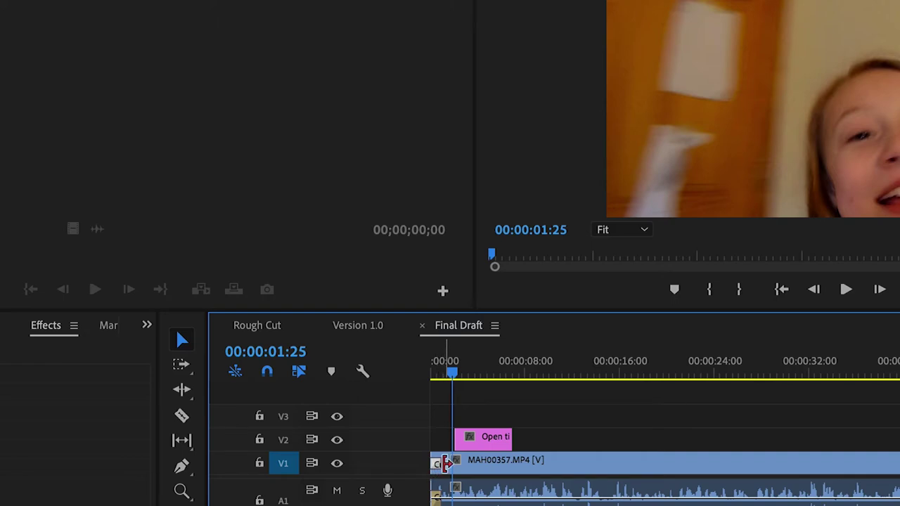
{"action": "left_click_drag", "start_coordinate": [445, 462], "coordinate": [435, 470]}
{"action": "key", "text": "z"}
{"action": "left_click", "coordinate": [461, 470]}
{"action": "left_click", "coordinate": [461, 470]}
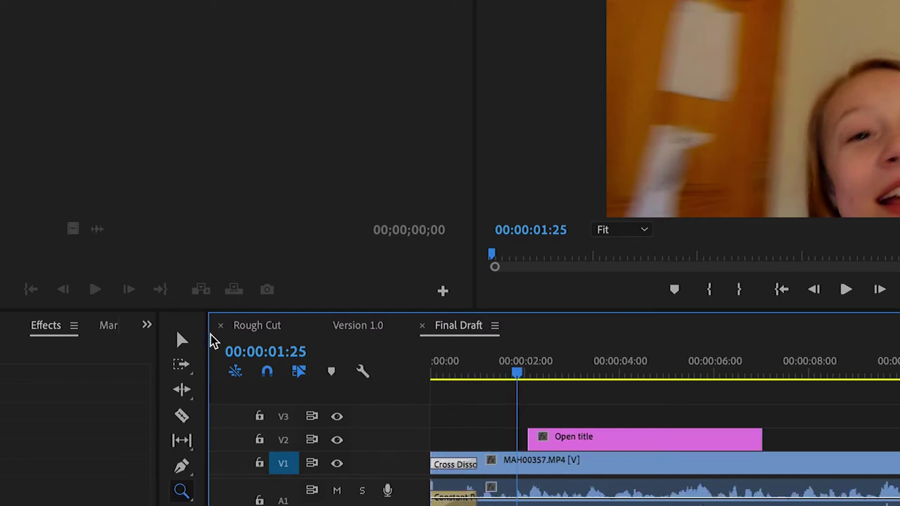
{"action": "left_click", "coordinate": [184, 340]}
{"action": "left_click", "coordinate": [448, 465]}
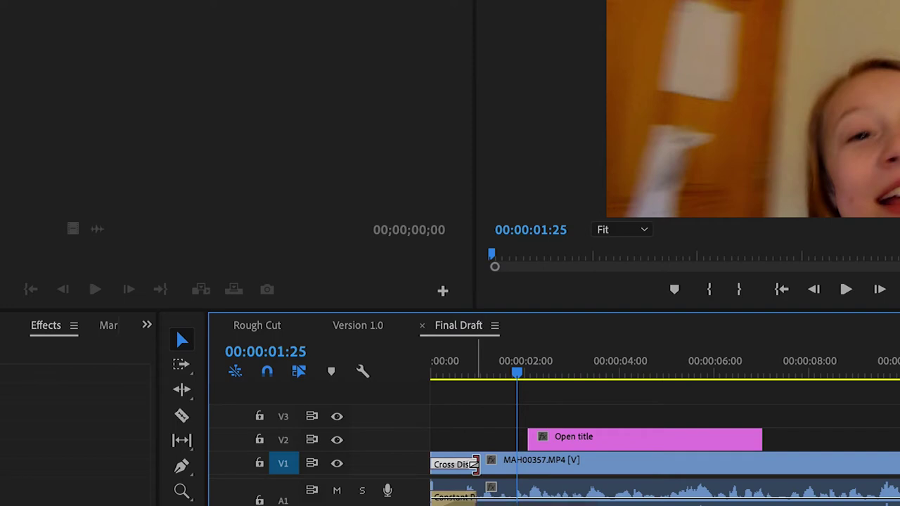
{"action": "left_click_drag", "start_coordinate": [477, 465], "coordinate": [498, 464]}
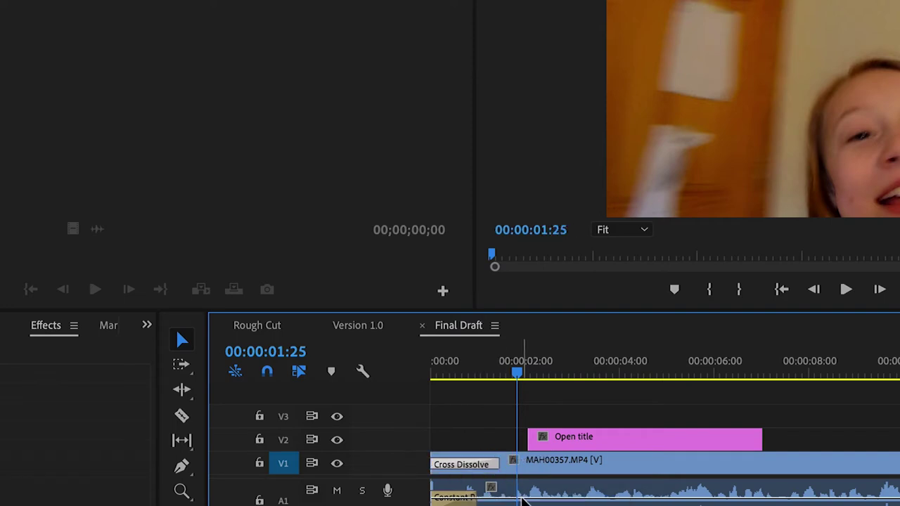
Delete the Constant Power audio transition and preview the opening fade-in
{"action": "left_click", "coordinate": [455, 498]}
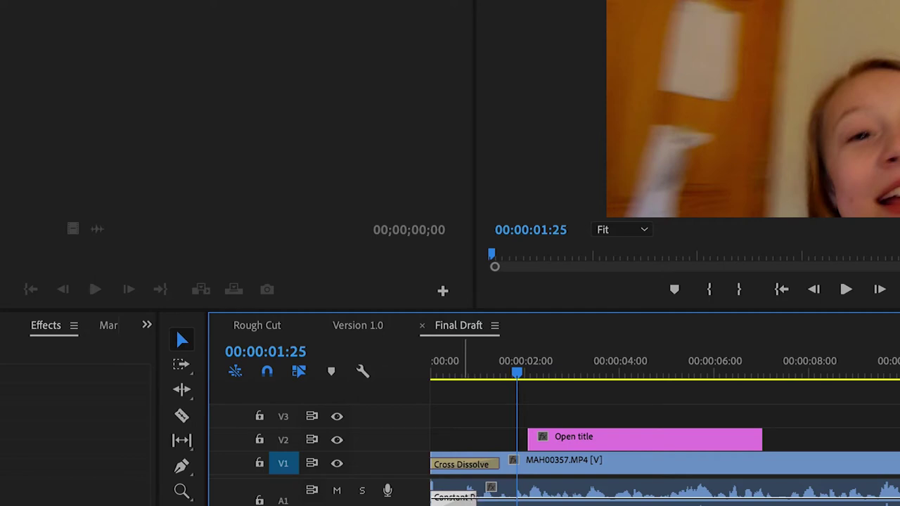
{"action": "left_click", "coordinate": [431, 377]}
{"action": "key", "text": "space"}
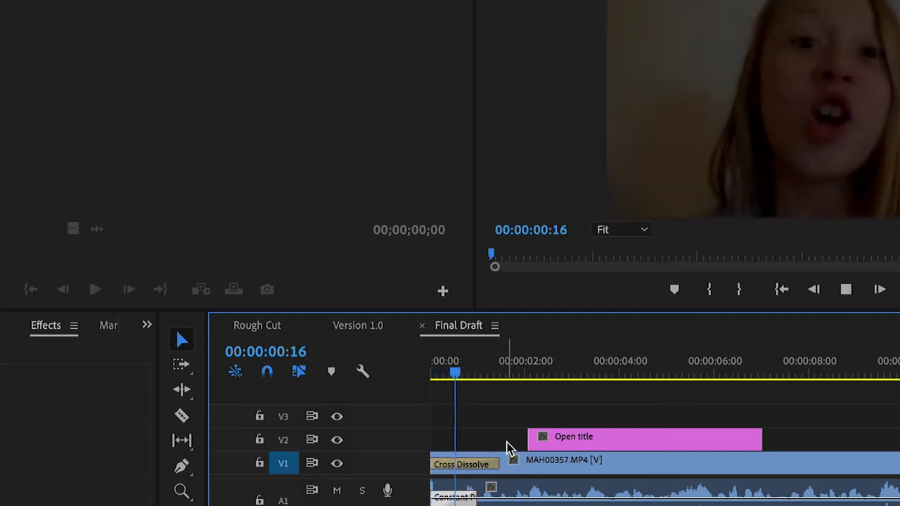
{"action": "key", "text": "space"}
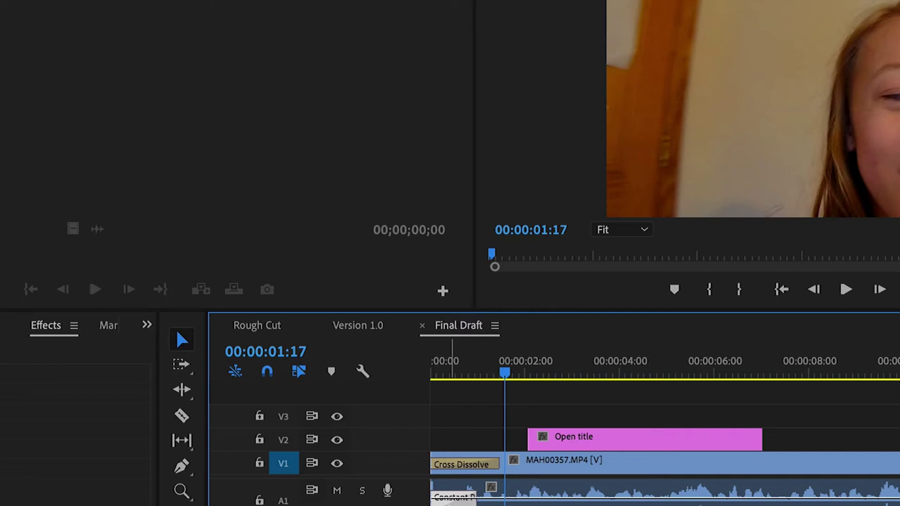
{"action": "key", "text": "Delete"}
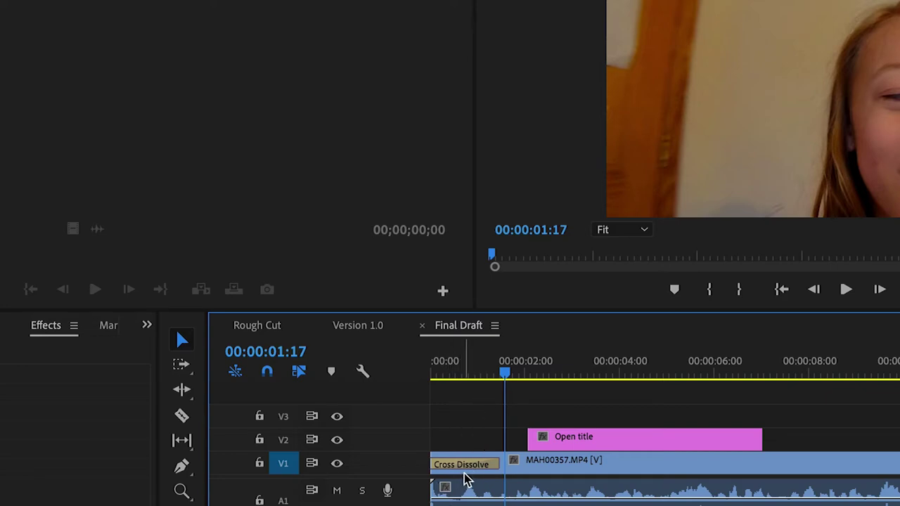
{"action": "left_click_drag", "start_coordinate": [461, 374], "coordinate": [434, 378]}
{"action": "key", "text": "space"}
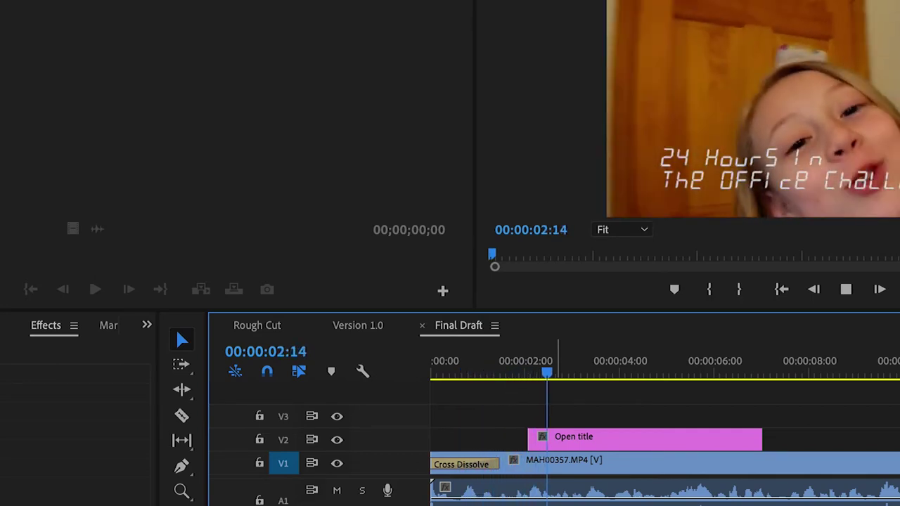
Apply the default Cross Dissolve to the start of the Open title clip
{"action": "key", "text": "space"}
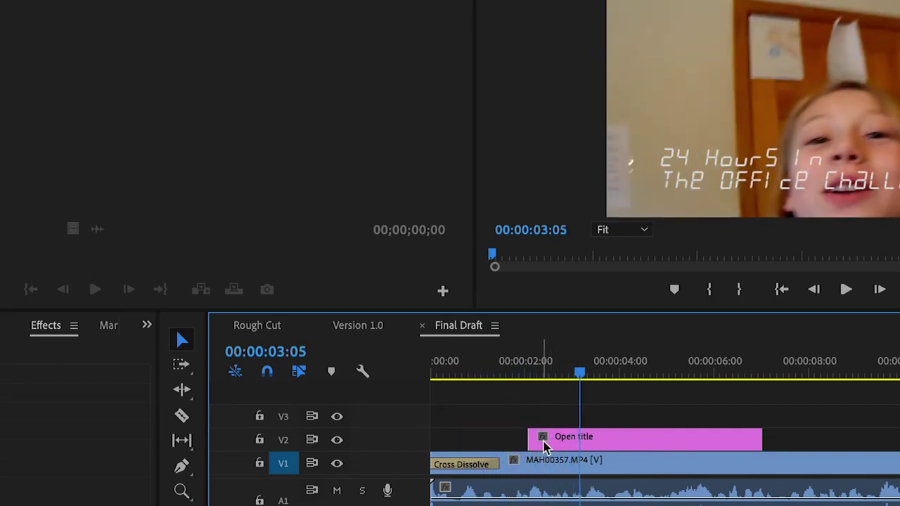
{"action": "key", "text": "space"}
{"action": "key", "text": "space"}
{"action": "left_click", "coordinate": [533, 373]}
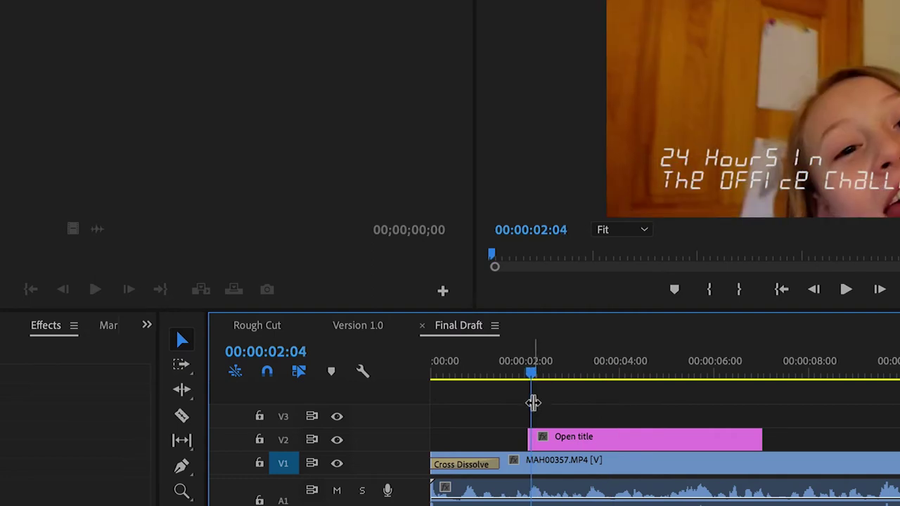
{"action": "right_click", "coordinate": [532, 448]}
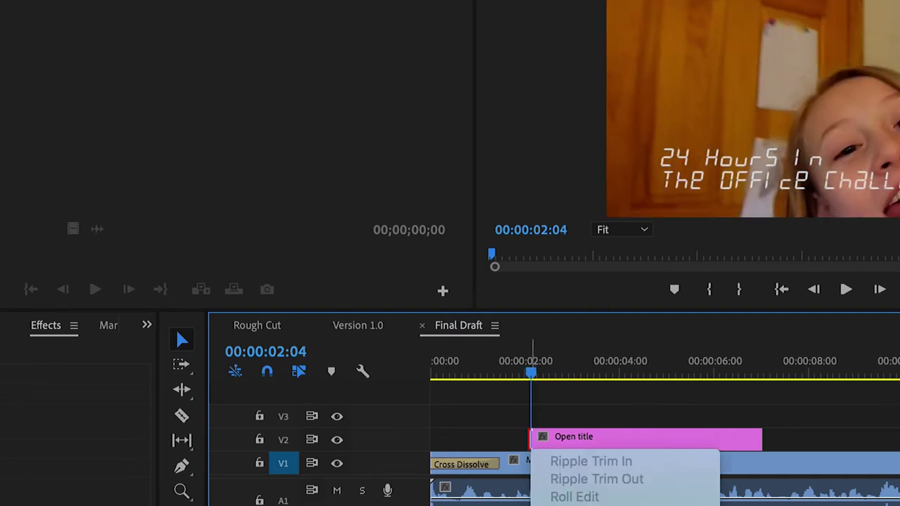
{"action": "key", "text": "ctrl+d"}
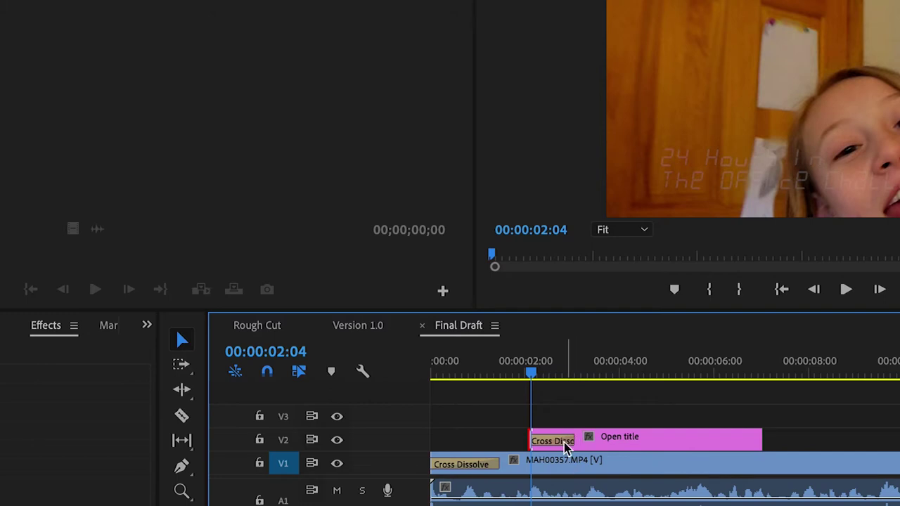
Shorten the Open title's Cross Dissolve and fine-tune its length while previewing
{"action": "left_click_drag", "start_coordinate": [569, 441], "coordinate": [548, 441]}
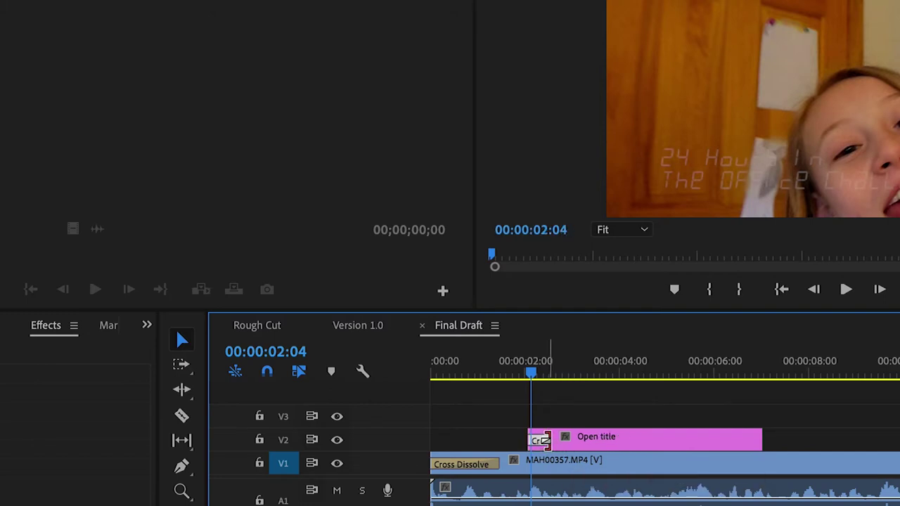
{"action": "left_click", "coordinate": [514, 367]}
{"action": "key", "text": "space"}
{"action": "key", "text": "space"}
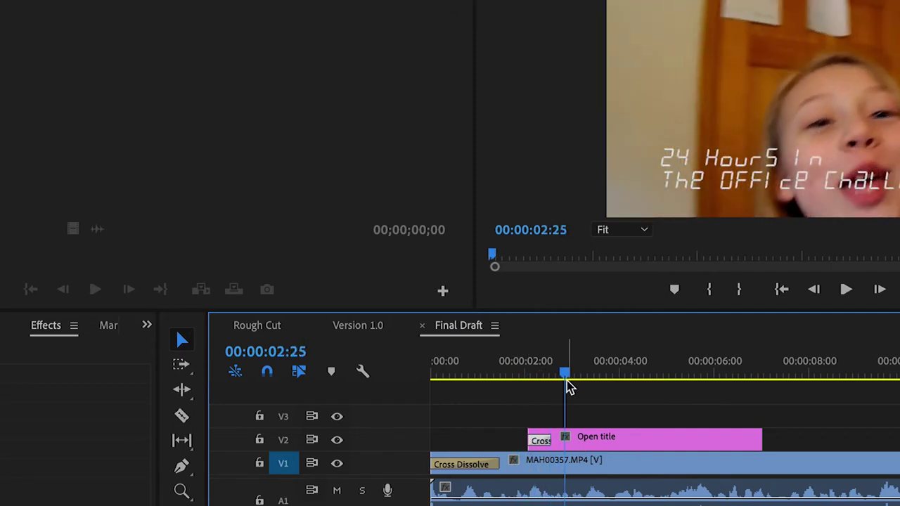
{"action": "mouse_move", "coordinate": [549, 443]}
{"action": "left_mouse_down"}
{"action": "mouse_move", "coordinate": [596, 443]}
{"action": "mouse_move", "coordinate": [555, 443]}
{"action": "mouse_move", "coordinate": [573, 443]}
{"action": "left_mouse_up"}
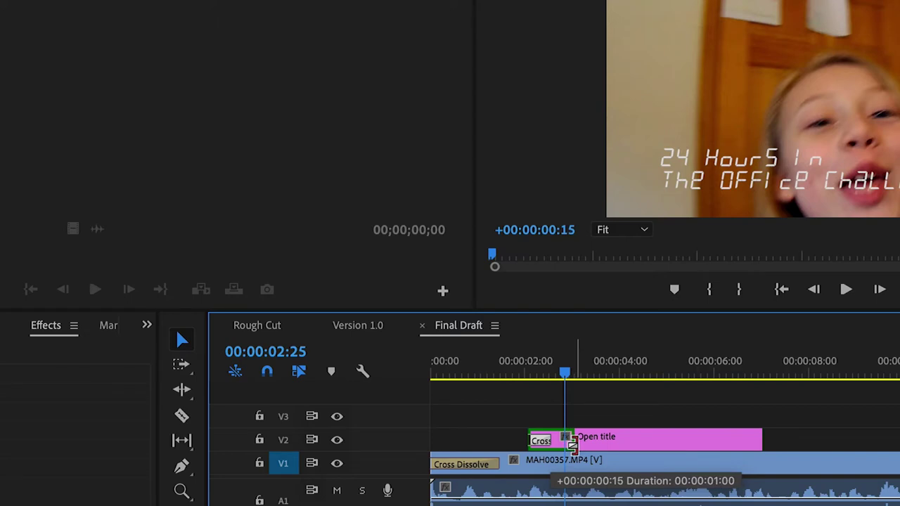
{"action": "left_click_drag", "start_coordinate": [573, 443], "coordinate": [551, 444]}
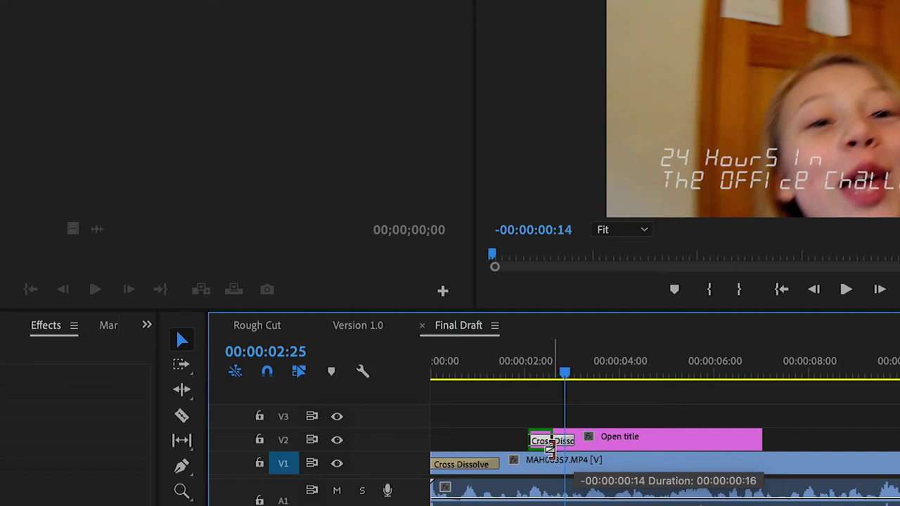
{"action": "left_click_drag", "start_coordinate": [551, 445], "coordinate": [555, 445]}
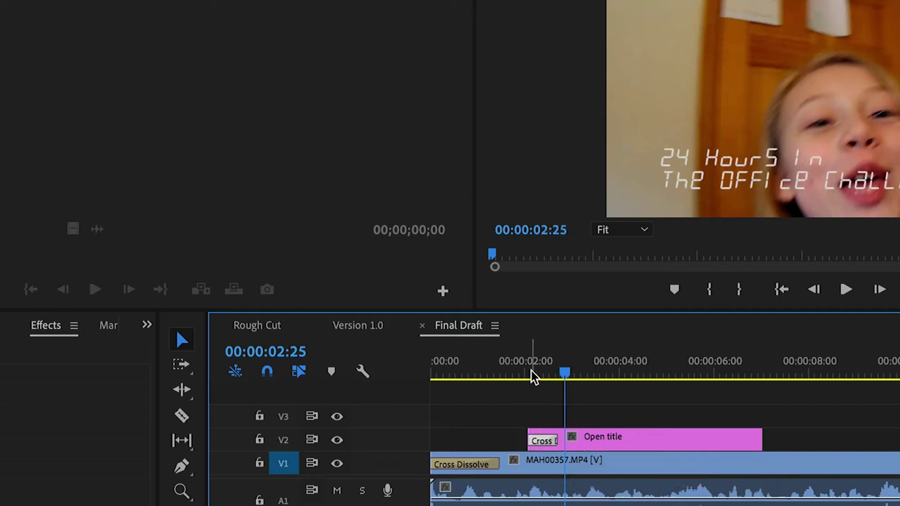
{"action": "left_click", "coordinate": [531, 372]}
Preview the adjusted title fade and show the project media bin
{"action": "key", "text": "space"}
{"action": "key", "text": "space"}
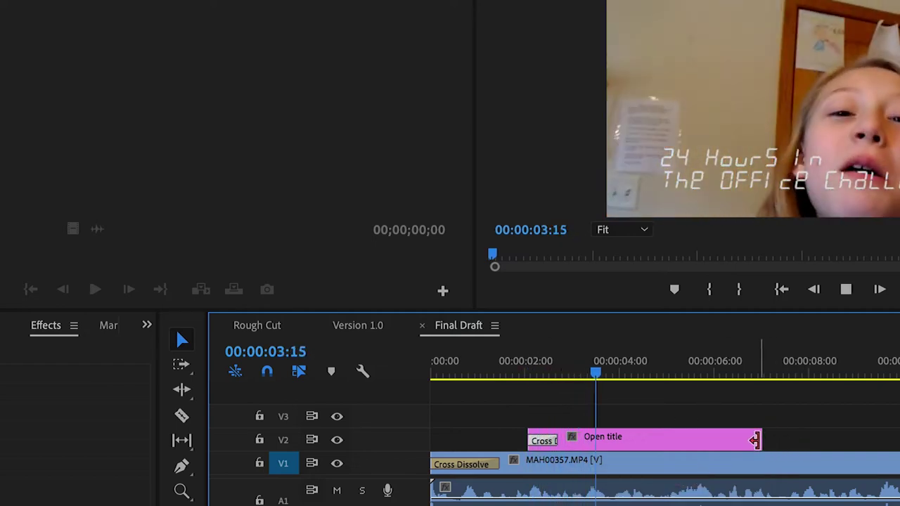
{"action": "right_click", "coordinate": [758, 439]}
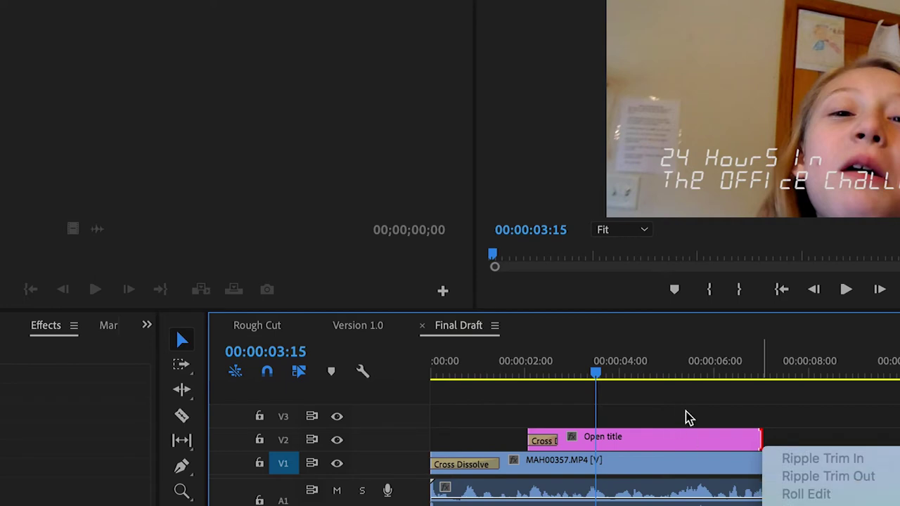
{"action": "left_click", "coordinate": [124, 495]}
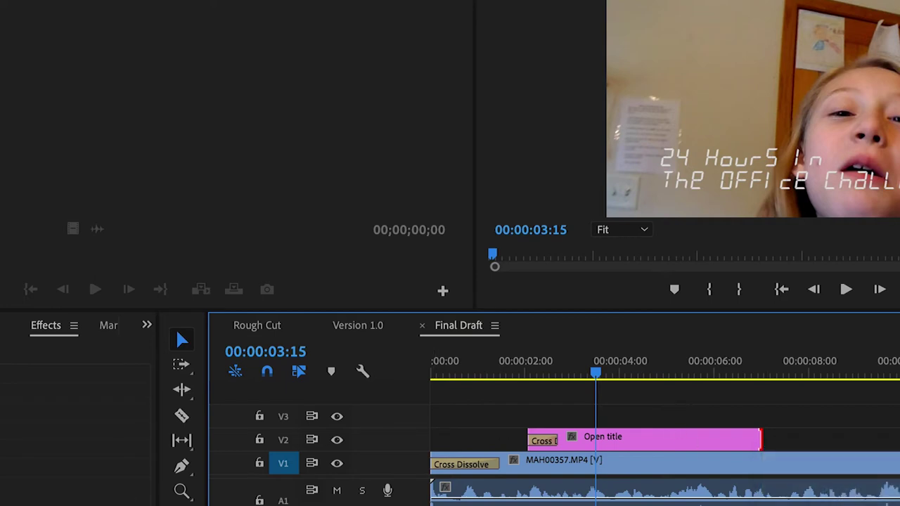
{"action": "key", "text": "shift+1"}
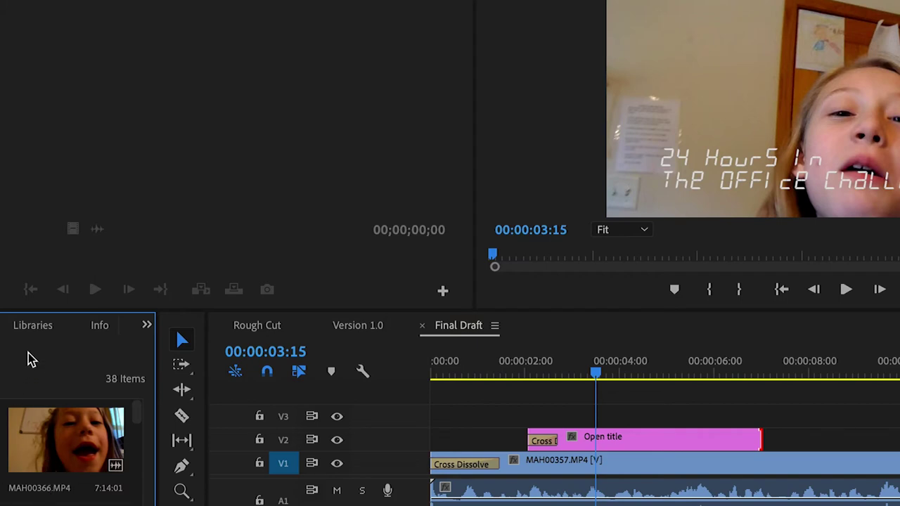
{"action": "scroll", "coordinate": [49, 331], "scroll_direction": "down", "scroll_amount": 2}
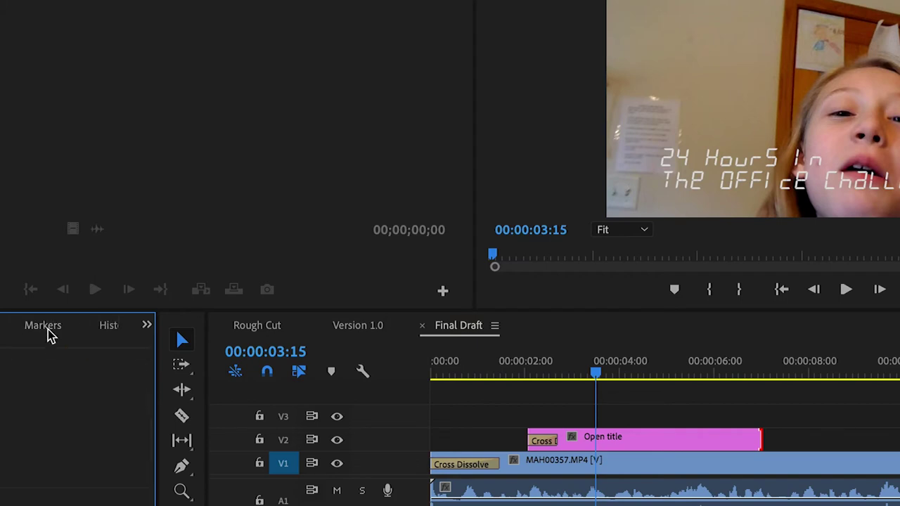
{"action": "scroll", "coordinate": [49, 331], "scroll_direction": "up", "scroll_amount": 2}
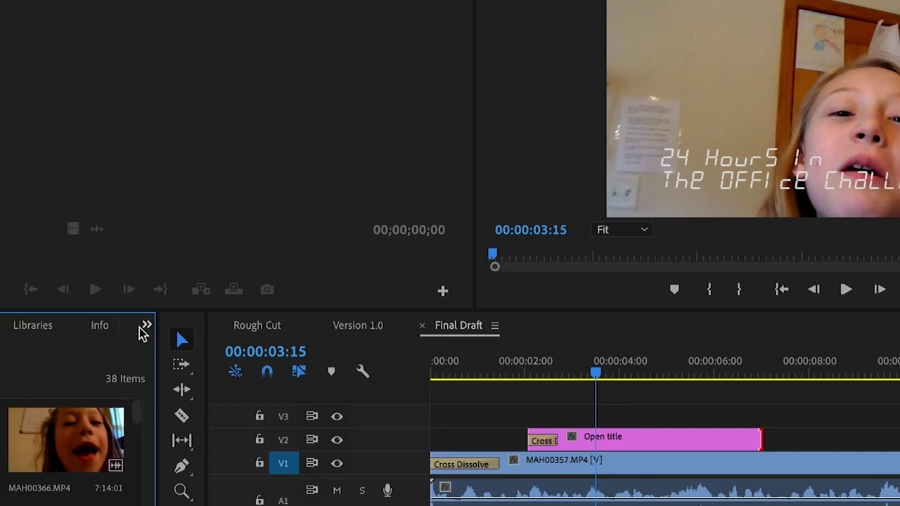
Open the Effects panel and drag a Cross Dissolve onto the Open title's end
{"action": "left_click", "coordinate": [144, 328]}
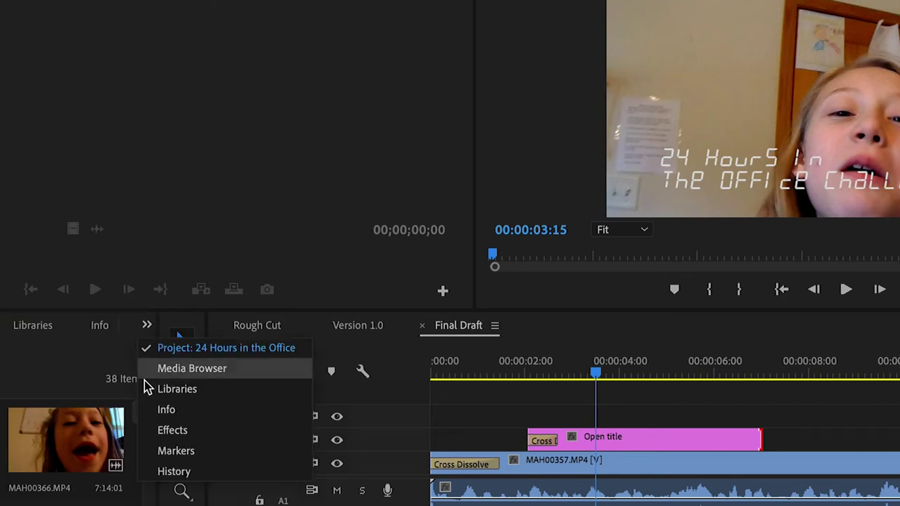
{"action": "left_click", "coordinate": [181, 437]}
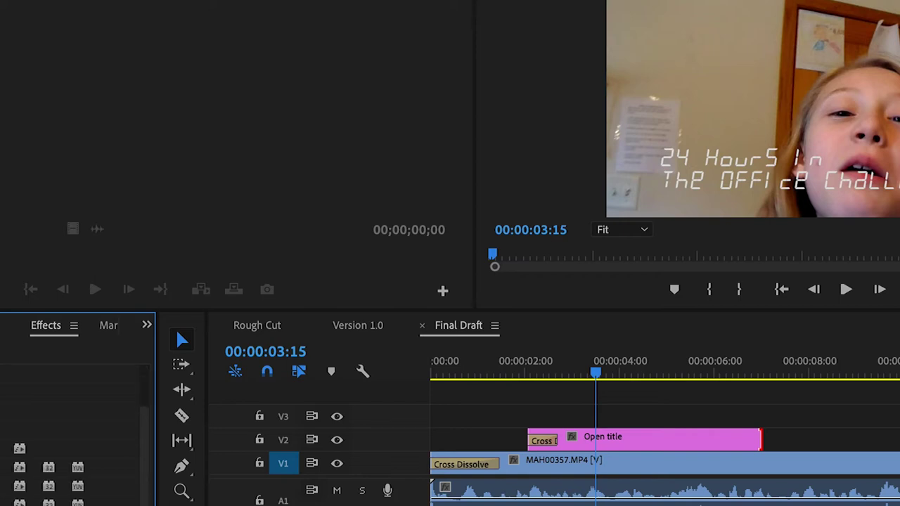
{"action": "mouse_move", "coordinate": [70, 467]}
{"action": "left_mouse_down"}
{"action": "mouse_move", "coordinate": [281, 464]}
{"action": "mouse_move", "coordinate": [659, 436]}
{"action": "mouse_move", "coordinate": [755, 441]}
{"action": "mouse_move", "coordinate": [764, 450]}
{"action": "mouse_move", "coordinate": [725, 441]}
{"action": "mouse_move", "coordinate": [738, 442]}
{"action": "left_mouse_up"}
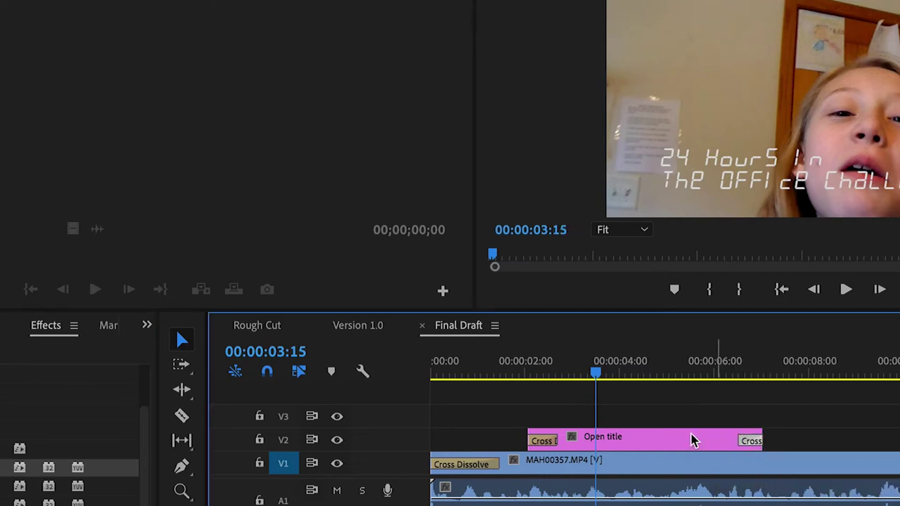
Play back the Open title fading in and out with the sound muted
{"action": "left_click", "coordinate": [520, 377]}
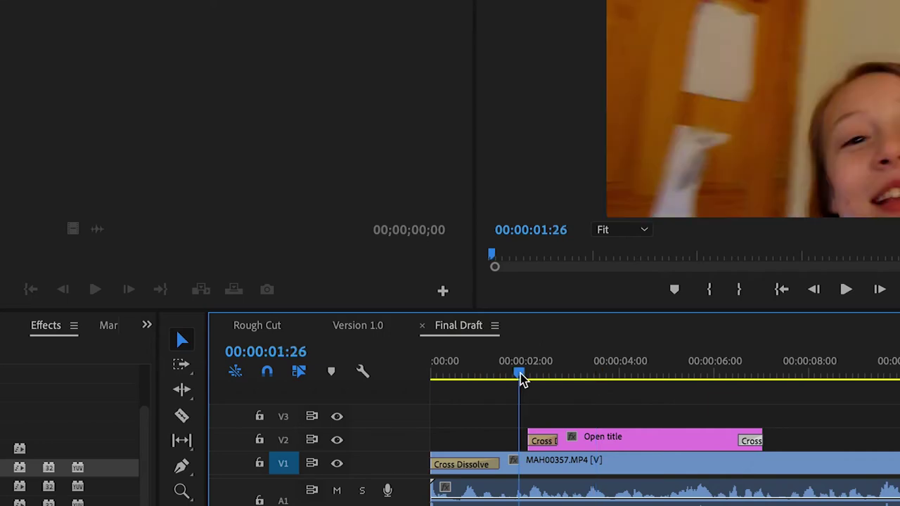
{"action": "key", "text": "space"}
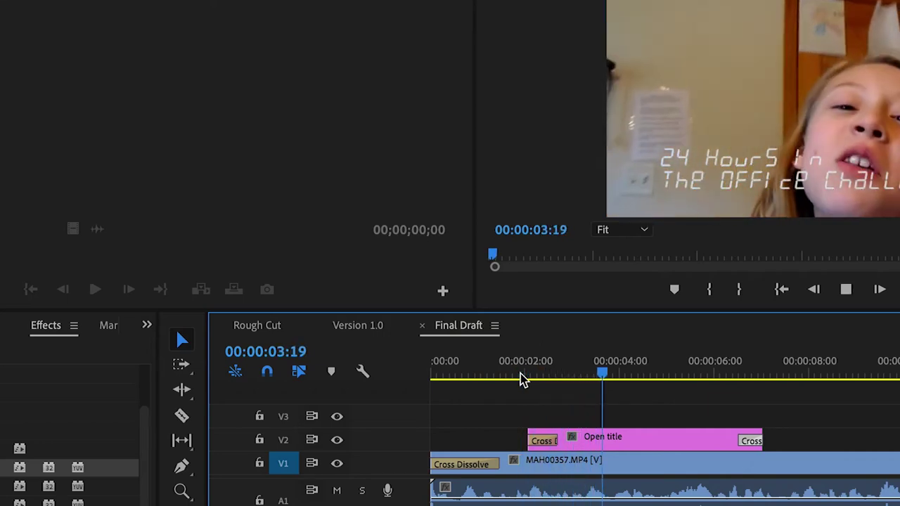
{"action": "key", "text": "XF86AudioMute"}
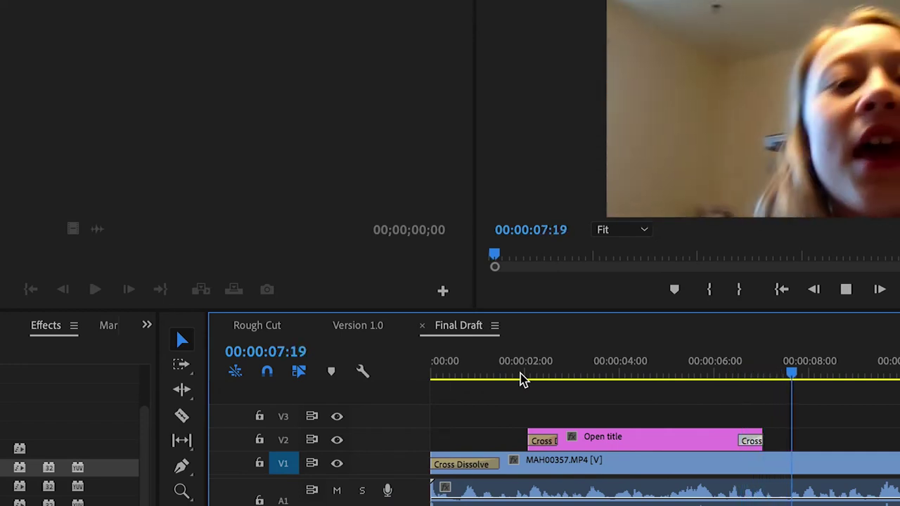
{"action": "key", "text": "space"}
{"action": "scroll", "coordinate": [837, 462], "scroll_direction": "right", "scroll_amount": 1}
{"action": "scroll", "coordinate": [837, 462], "scroll_direction": "right", "scroll_amount": 5}
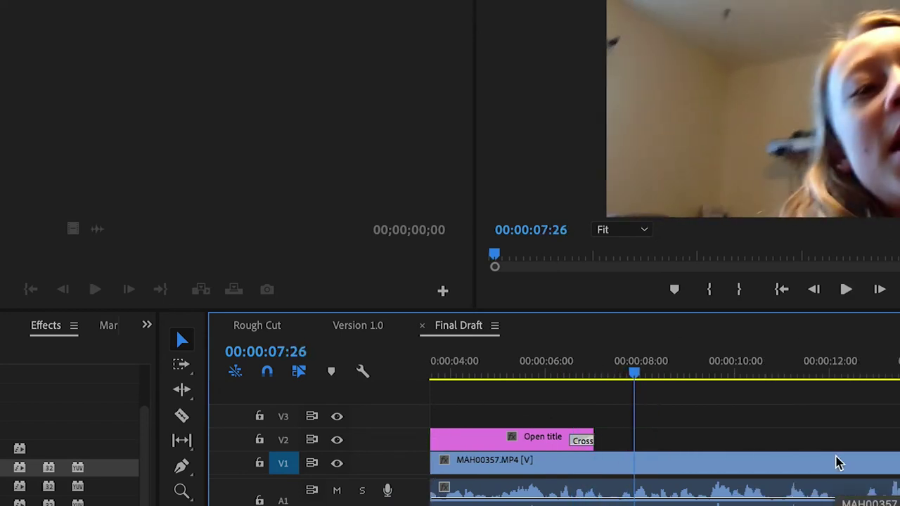
{"action": "left_click", "coordinate": [695, 366]}
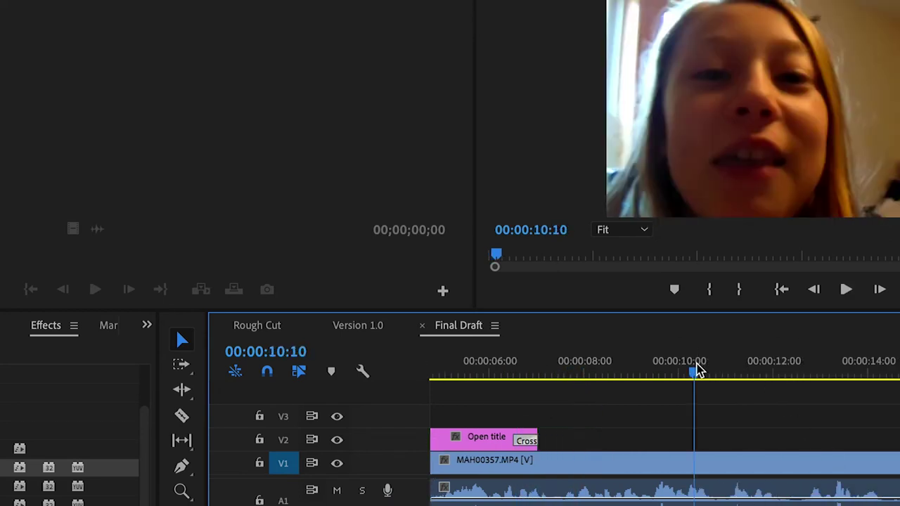
Place a Dip to White on the MAH00357/MAH00358 cut and preview it
{"action": "key", "text": "Down"}
{"action": "left_click", "coordinate": [746, 375]}
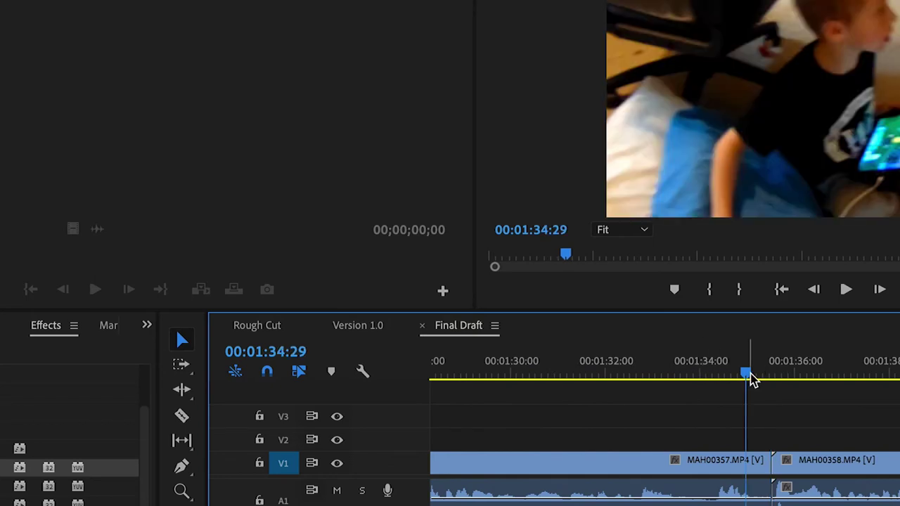
{"action": "key", "text": "space"}
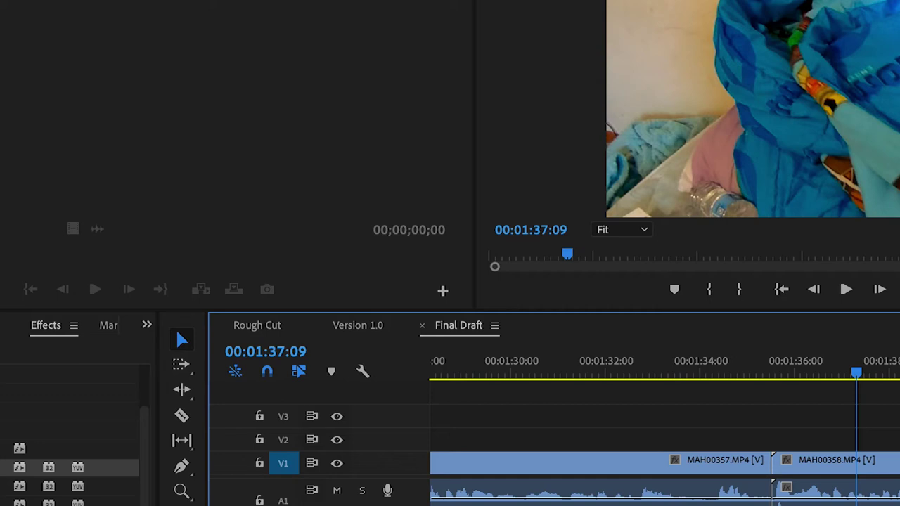
{"action": "mouse_move", "coordinate": [43, 501]}
{"action": "left_mouse_down"}
{"action": "mouse_move", "coordinate": [623, 470]}
{"action": "mouse_move", "coordinate": [695, 448]}
{"action": "left_mouse_up"}
{"action": "mouse_move", "coordinate": [502, 488]}
{"action": "left_mouse_down"}
{"action": "mouse_move", "coordinate": [733, 460]}
{"action": "mouse_move", "coordinate": [777, 474]}
{"action": "mouse_move", "coordinate": [766, 469]}
{"action": "left_mouse_up"}
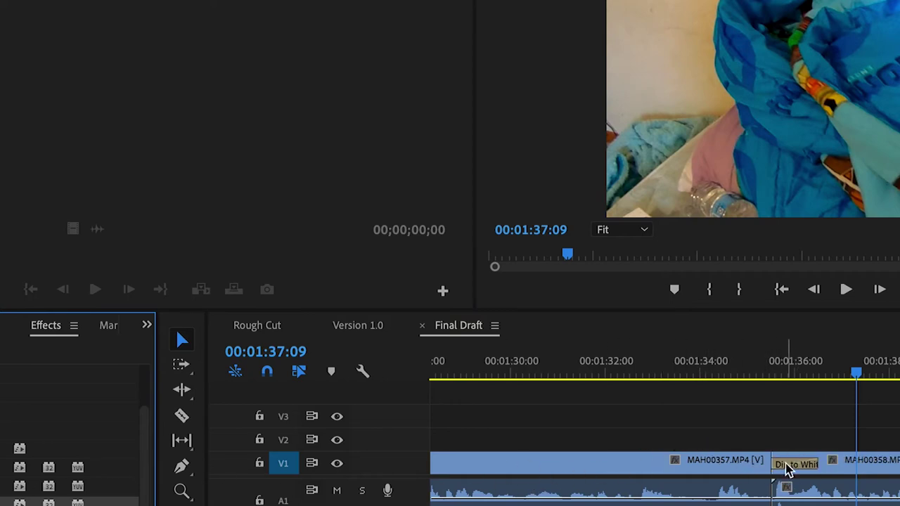
{"action": "left_click", "coordinate": [765, 371]}
{"action": "key", "text": "space"}
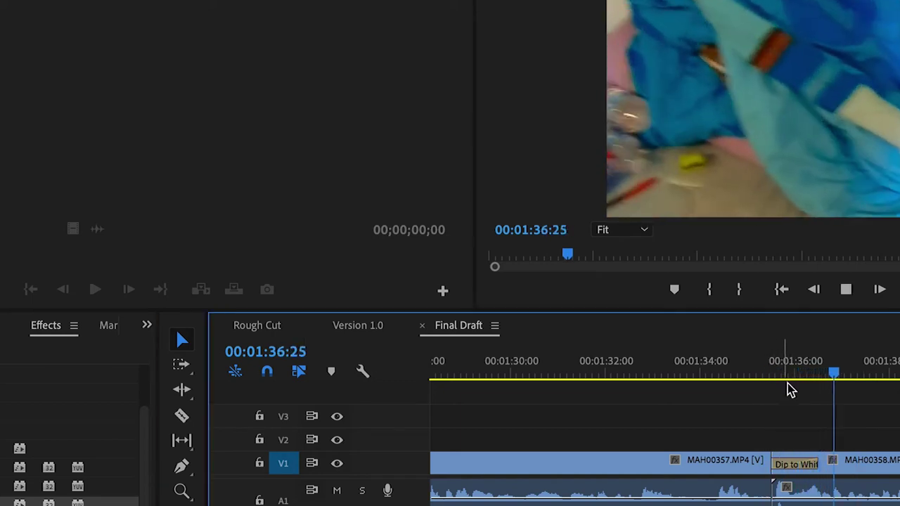
{"action": "key", "text": "space"}
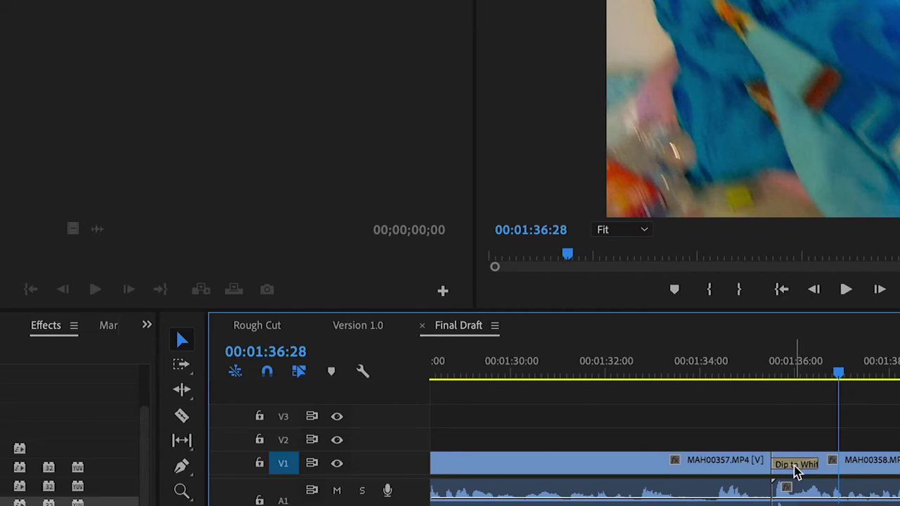
Set the Dip to White duration to 10 frames and preview it
{"action": "double_click", "coordinate": [796, 467]}
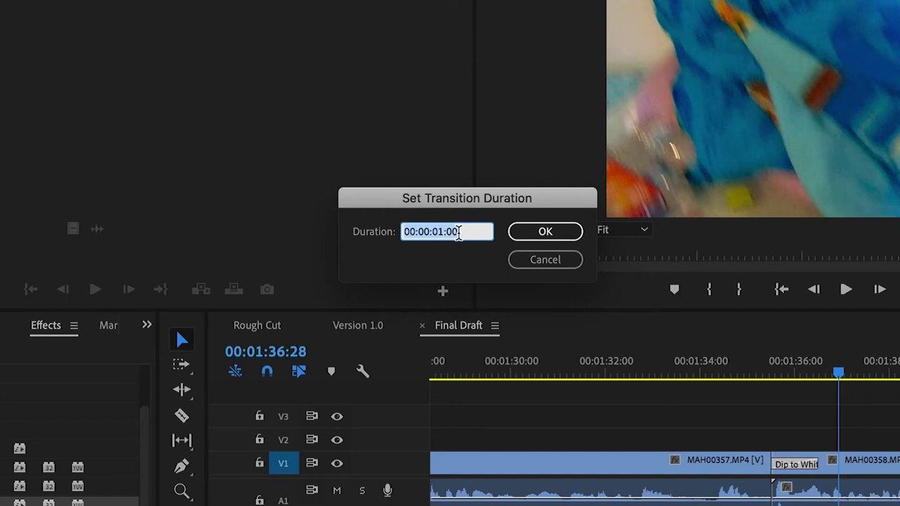
{"action": "type", "text": "10"}
{"action": "key", "text": "Return"}
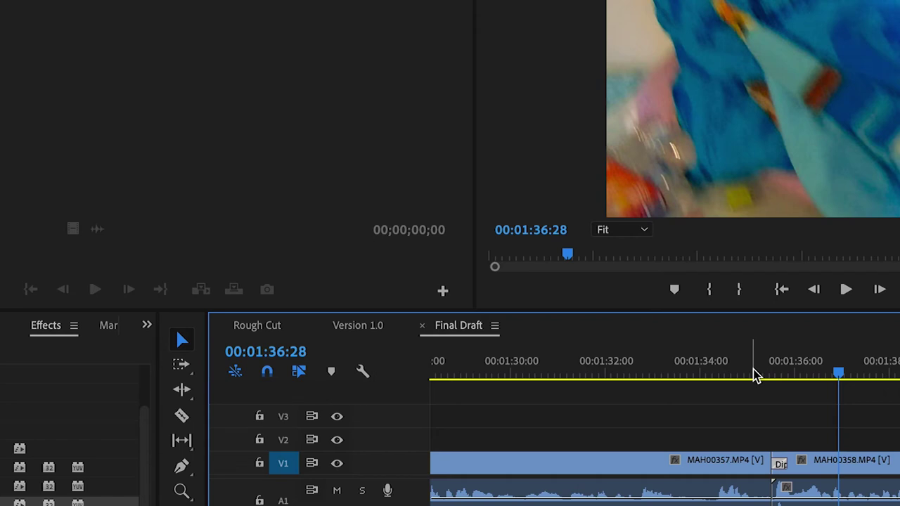
{"action": "left_click", "coordinate": [754, 376]}
{"action": "key", "text": "space"}
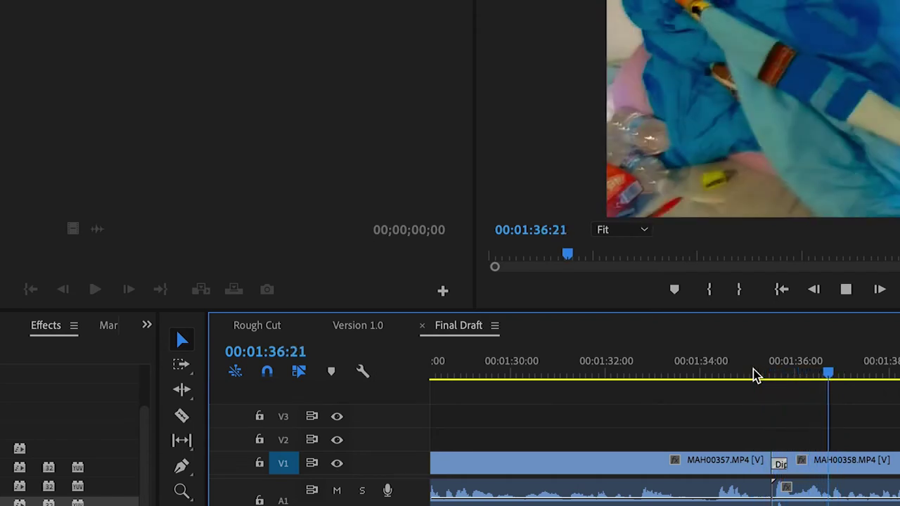
Replace the Dip to White at the MAH00357/MAH00358 cut with a Cross Dissolve and play it
{"action": "key", "text": "space"}
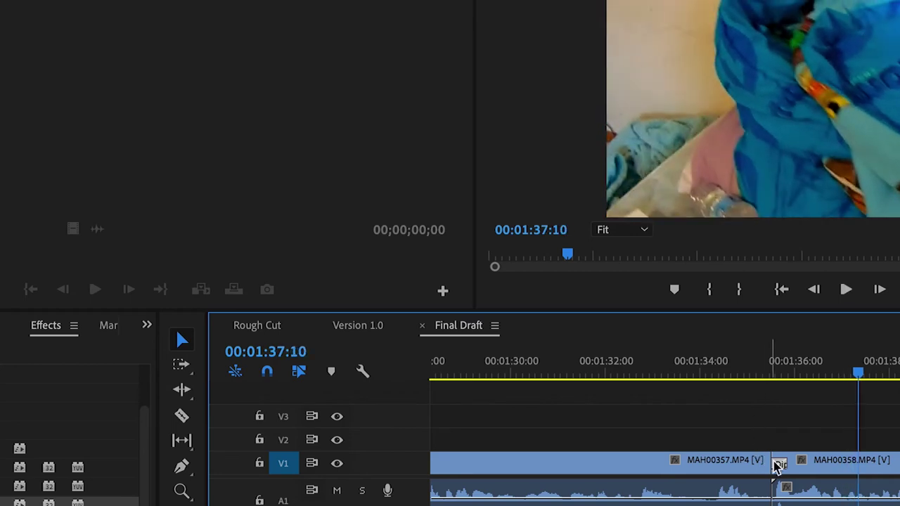
{"action": "key", "text": "Delete"}
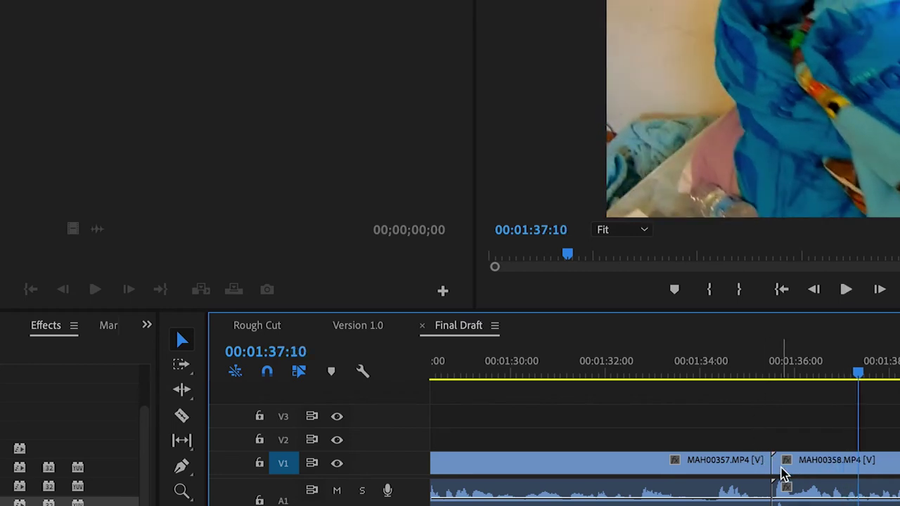
{"action": "mouse_move", "coordinate": [70, 468]}
{"action": "left_mouse_down"}
{"action": "mouse_move", "coordinate": [729, 458]}
{"action": "mouse_move", "coordinate": [774, 468]}
{"action": "left_mouse_up"}
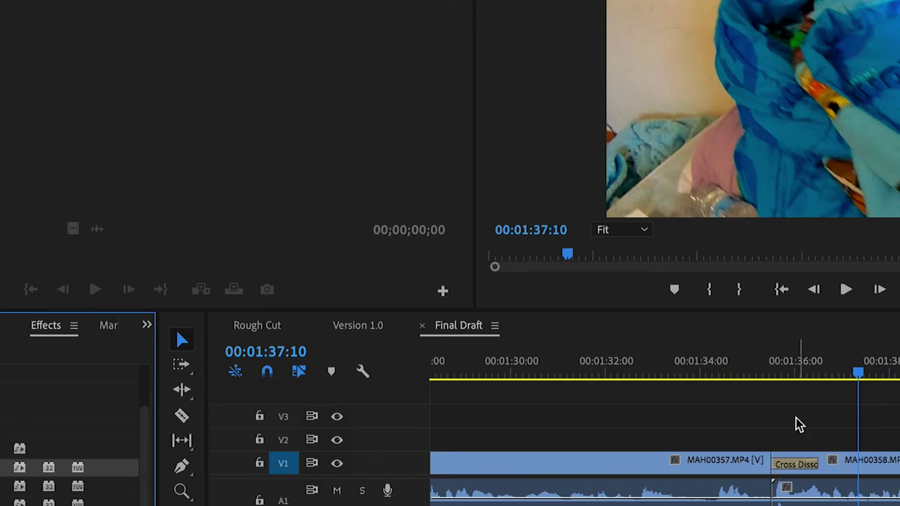
{"action": "left_click", "coordinate": [748, 363]}
{"action": "key", "text": "space"}
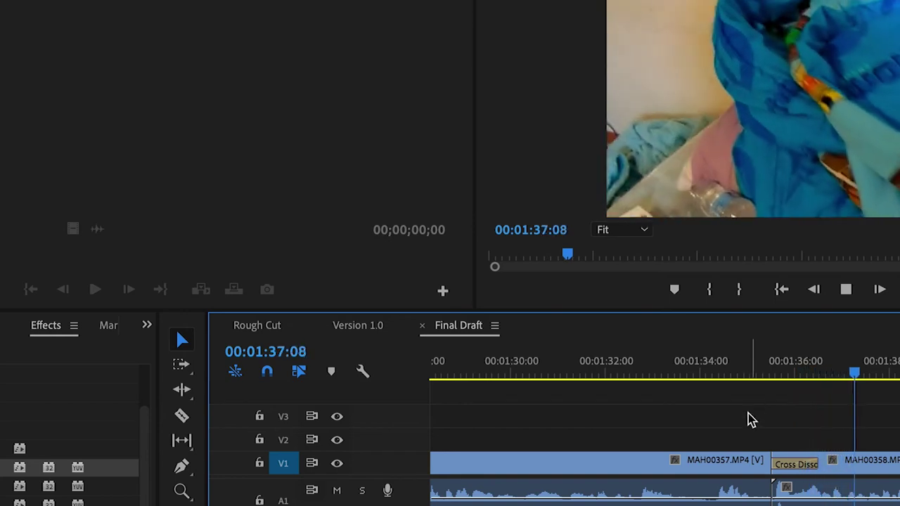
{"action": "key", "text": "space"}
Zoom the timeline out and scroll to the short V2 title clip near 00:05:04
{"action": "left_click", "coordinate": [801, 467]}
{"action": "scroll", "coordinate": [803, 472], "scroll_direction": "down", "scroll_amount": 5}
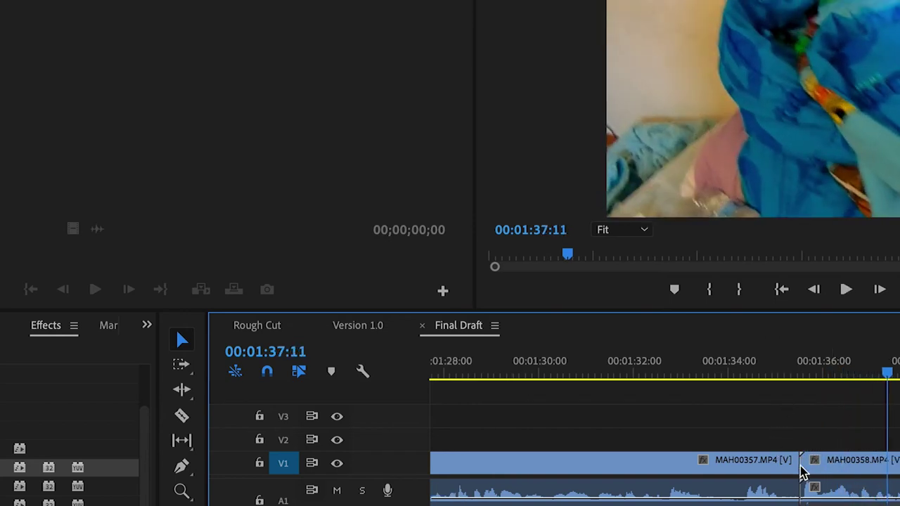
{"action": "scroll", "coordinate": [803, 472], "scroll_direction": "down", "scroll_amount": 15}
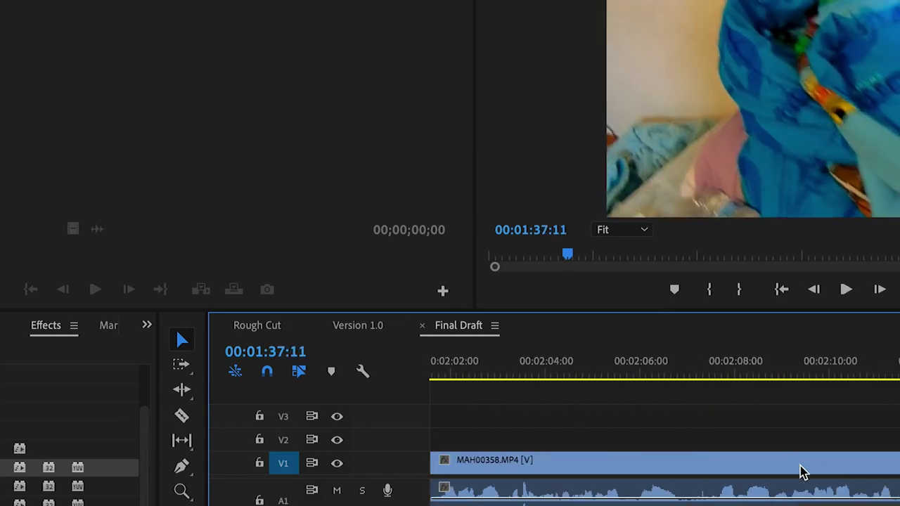
{"action": "scroll", "coordinate": [803, 473], "scroll_direction": "down", "scroll_amount": 7}
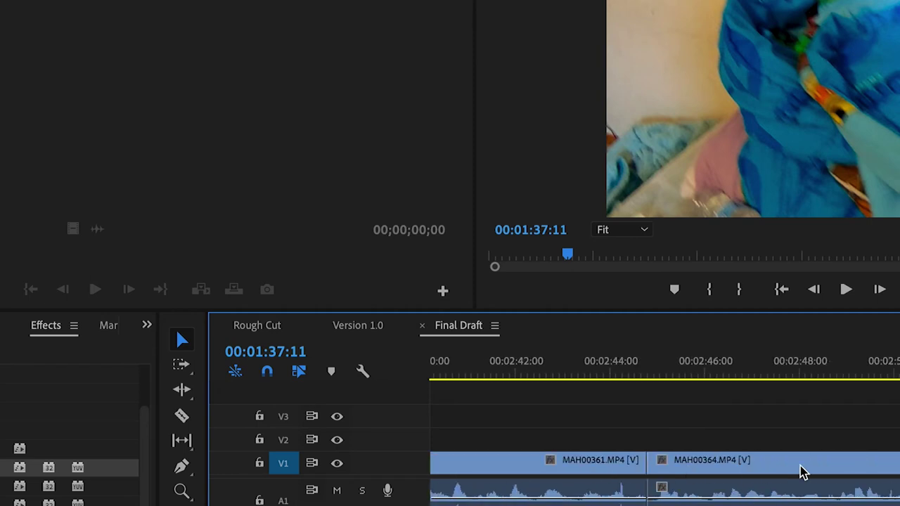
{"action": "key", "text": "z"}
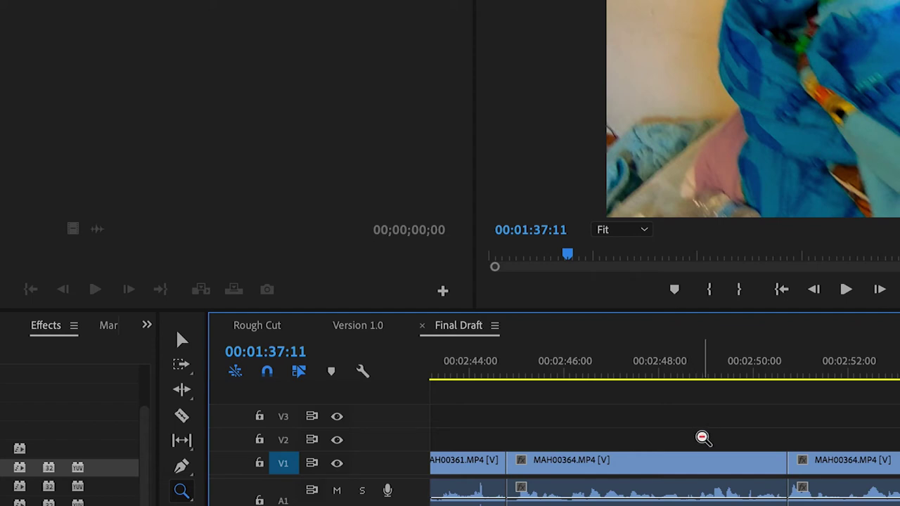
{"action": "left_click", "coordinate": [703, 437], "text": "alt"}
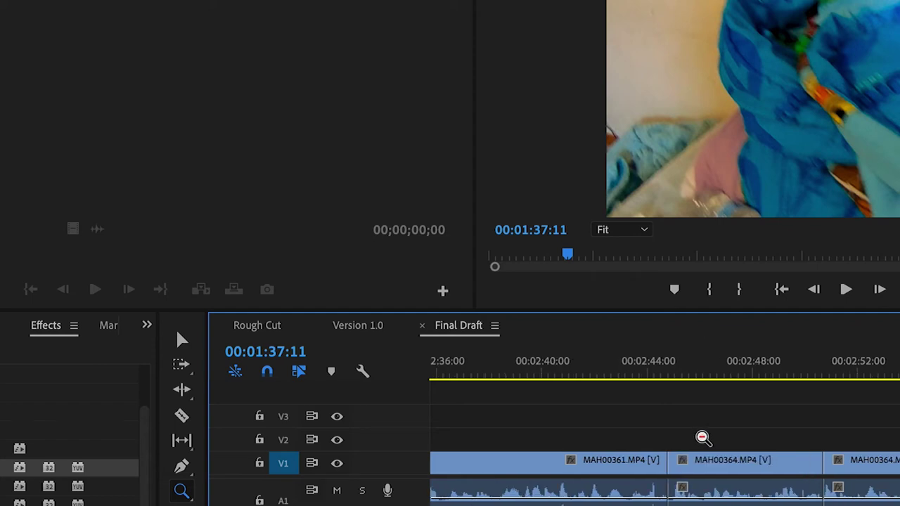
{"action": "left_click", "coordinate": [721, 436], "text": "alt"}
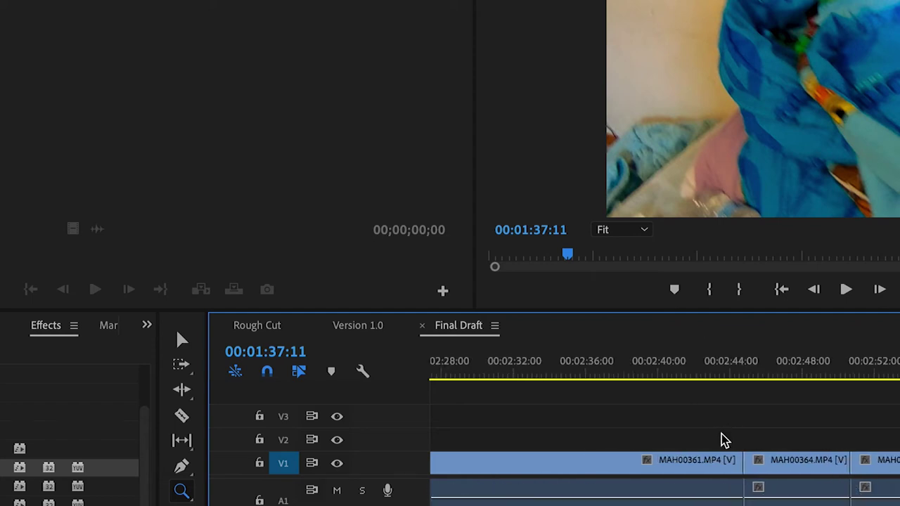
{"action": "left_click", "coordinate": [723, 440]}
{"action": "left_click", "coordinate": [705, 438], "text": "alt"}
{"action": "left_click", "coordinate": [705, 437], "text": "alt"}
{"action": "scroll", "coordinate": [703, 438], "scroll_direction": "down", "scroll_amount": 10}
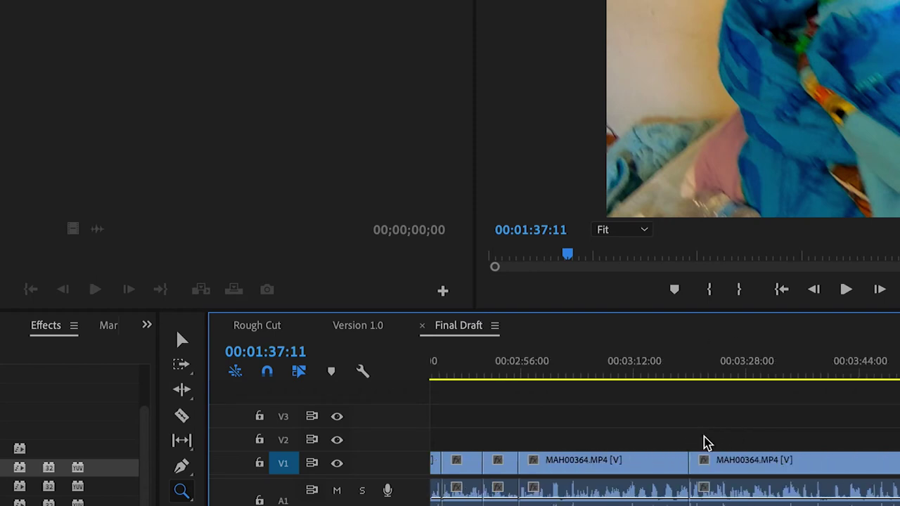
{"action": "scroll", "coordinate": [707, 441], "scroll_direction": "down", "scroll_amount": 4}
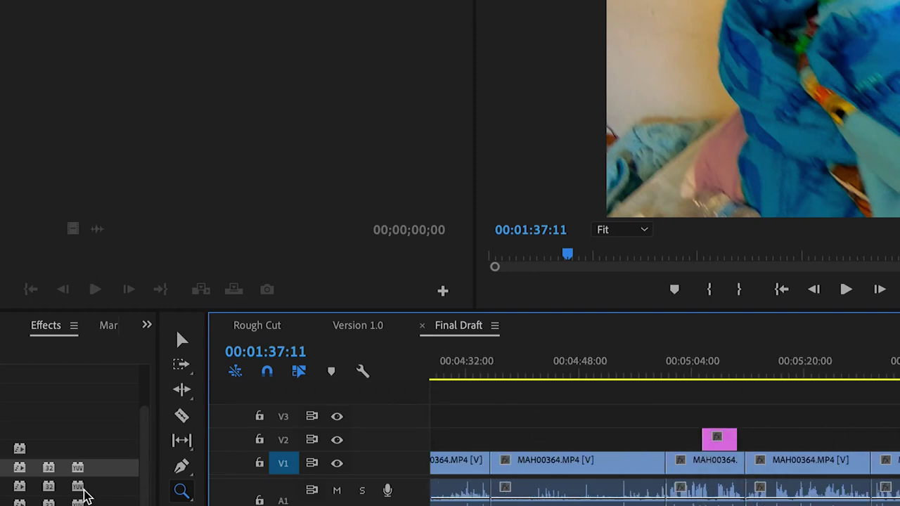
Zoom the timeline in around the Clock 1 title clip
{"action": "left_click", "coordinate": [105, 351]}
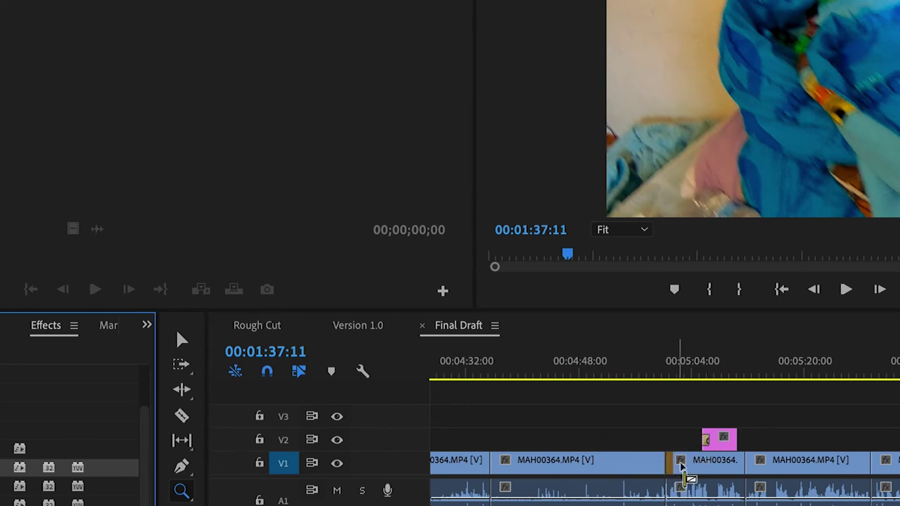
{"action": "left_click", "coordinate": [182, 341]}
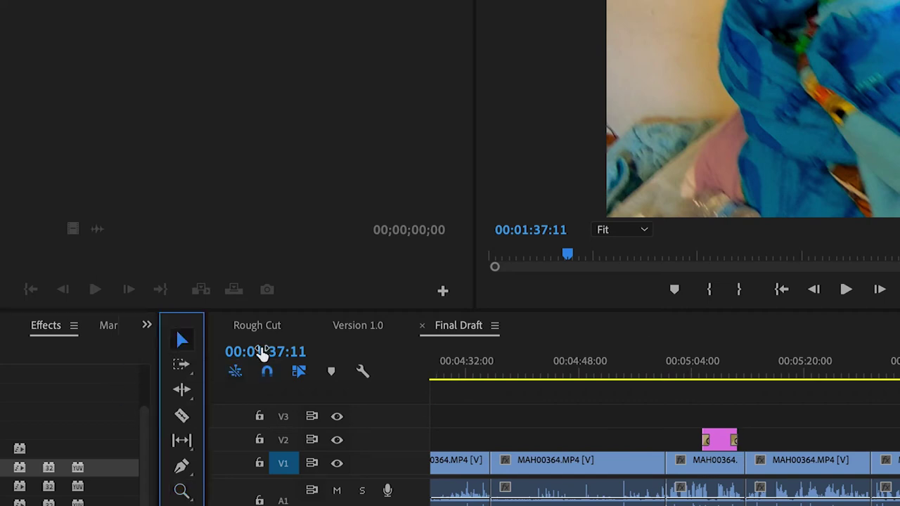
{"action": "key", "text": "z"}
{"action": "left_click", "coordinate": [724, 440]}
{"action": "left_click", "coordinate": [766, 444]}
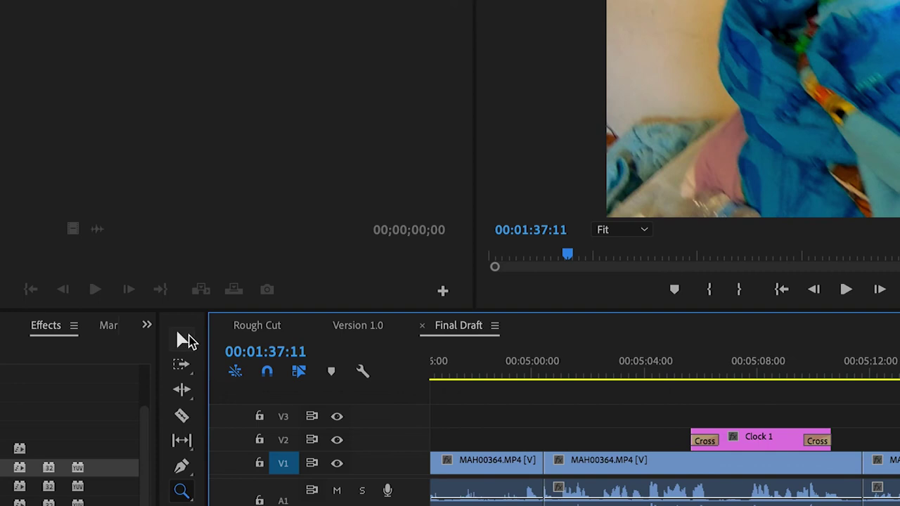
{"action": "left_click", "coordinate": [184, 340]}
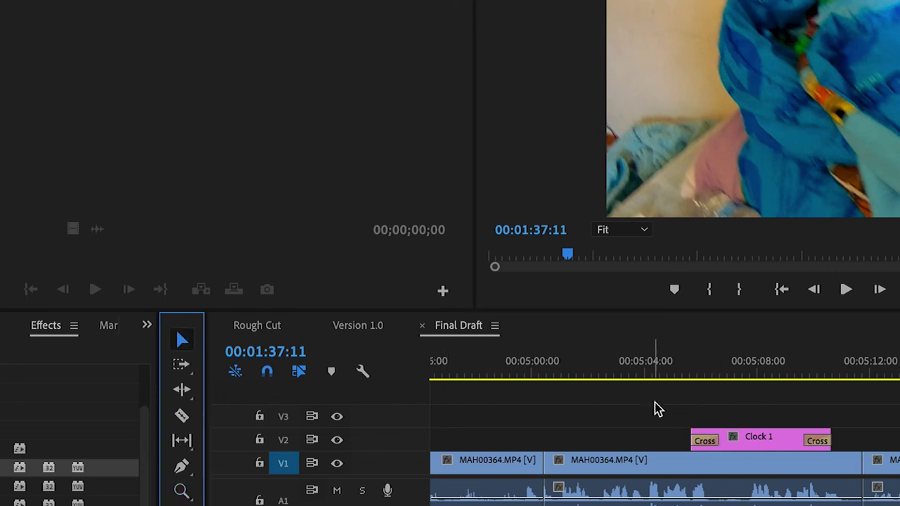
Shorten the Cross Dissolves at both ends of Clock 1 and preview them
{"action": "left_click_drag", "start_coordinate": [715, 441], "coordinate": [703, 441]}
{"action": "left_click_drag", "start_coordinate": [808, 441], "coordinate": [821, 441]}
{"action": "left_click", "coordinate": [686, 368]}
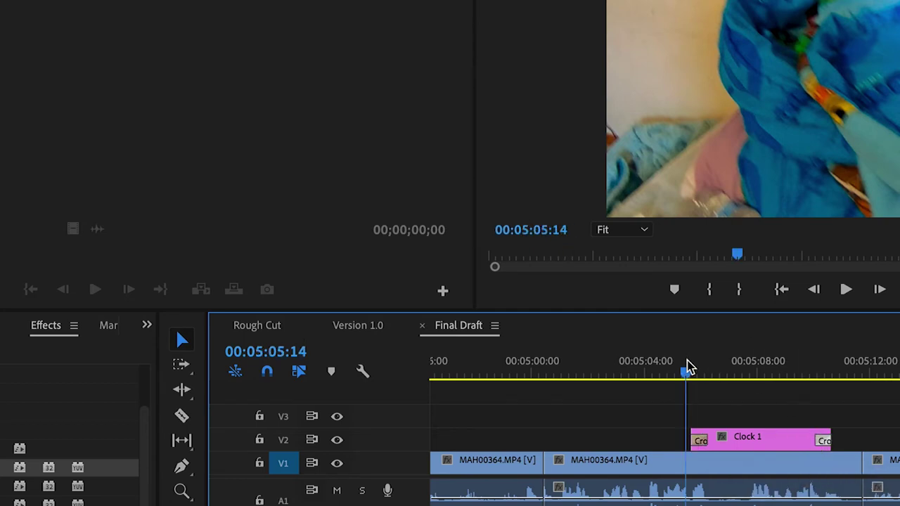
{"action": "key", "text": "space"}
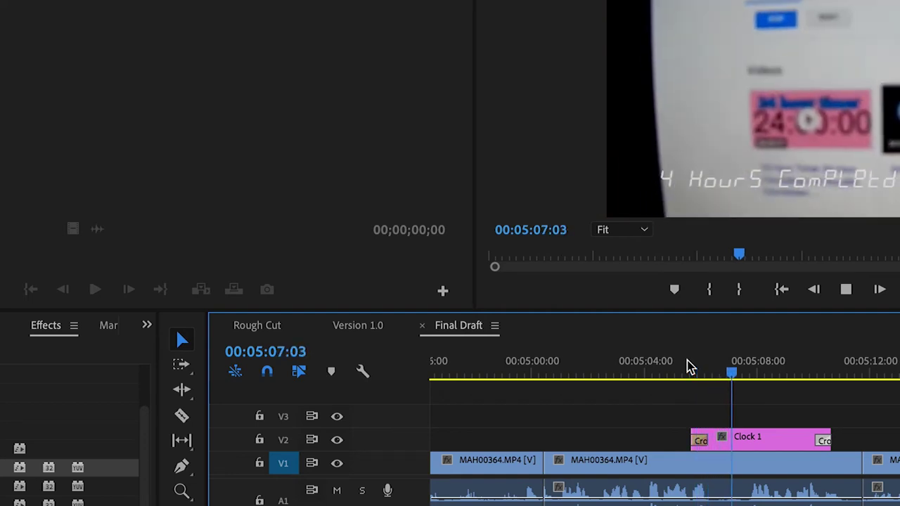
{"action": "left_click", "coordinate": [814, 374]}
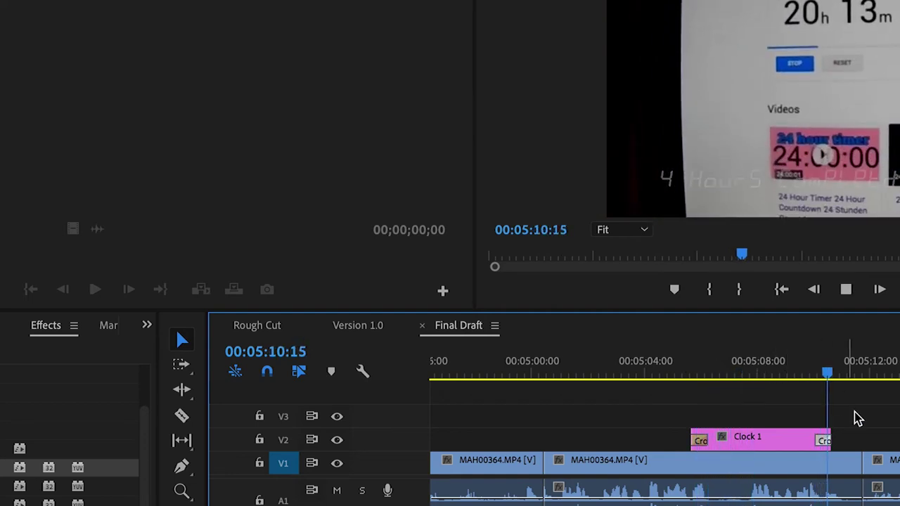
{"action": "key", "text": "space"}
{"action": "scroll", "coordinate": [879, 425], "scroll_direction": "right", "scroll_amount": 10}
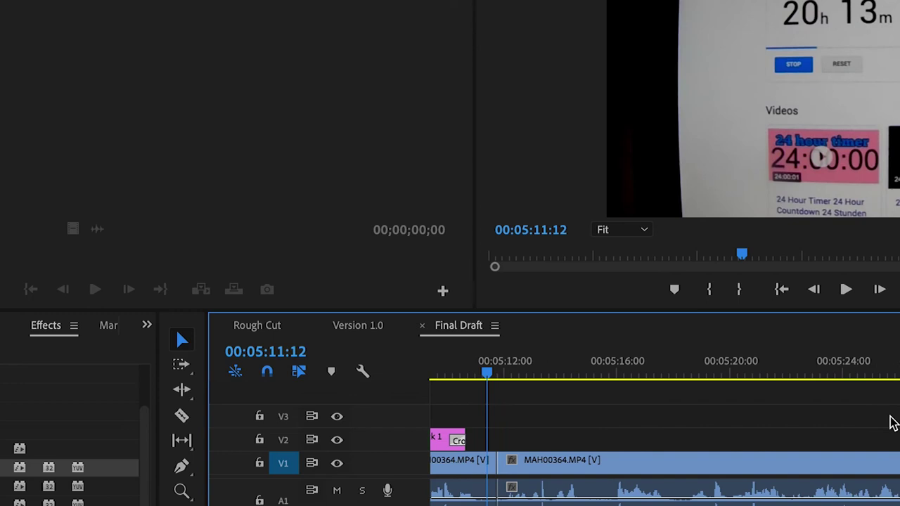
Apply default cross dissolves to both the start and end of the Clock 2 title clip
{"action": "scroll", "coordinate": [892, 422], "scroll_direction": "right", "scroll_amount": 15}
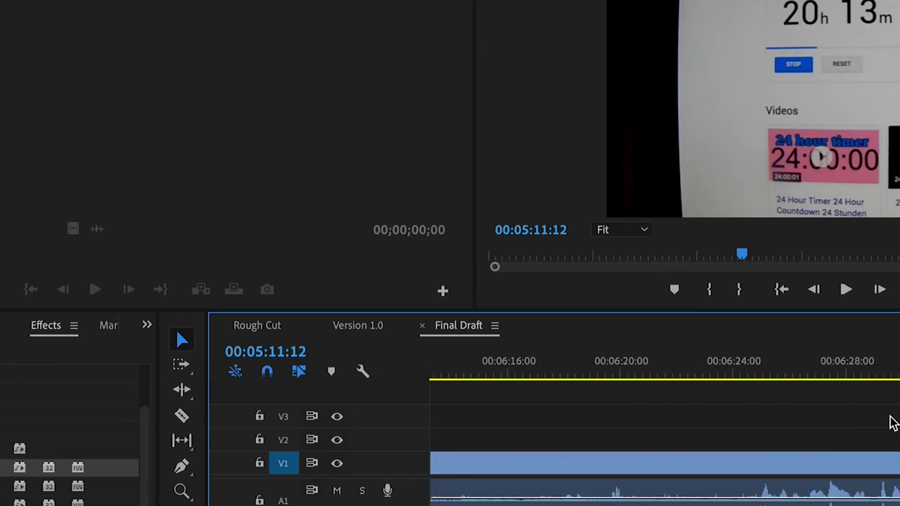
{"action": "scroll", "coordinate": [893, 422], "scroll_direction": "right", "scroll_amount": 10}
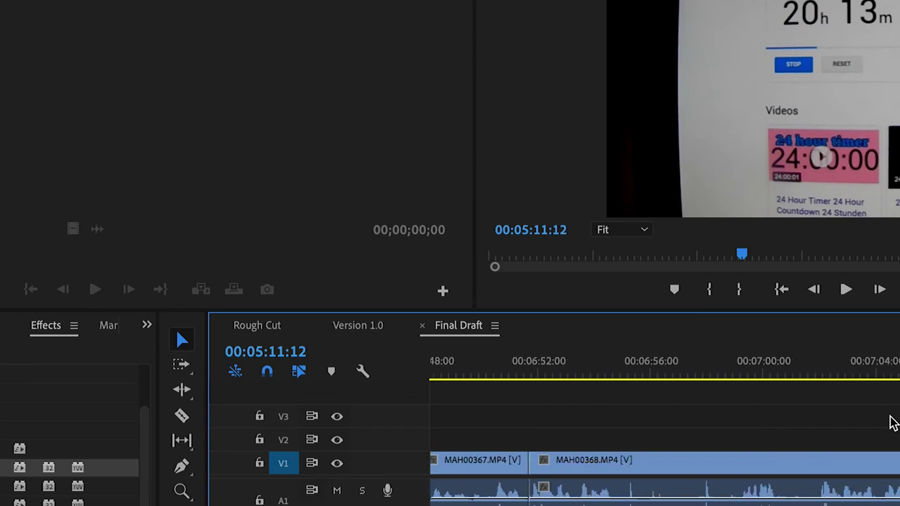
{"action": "scroll", "coordinate": [893, 422], "scroll_direction": "right", "scroll_amount": 15}
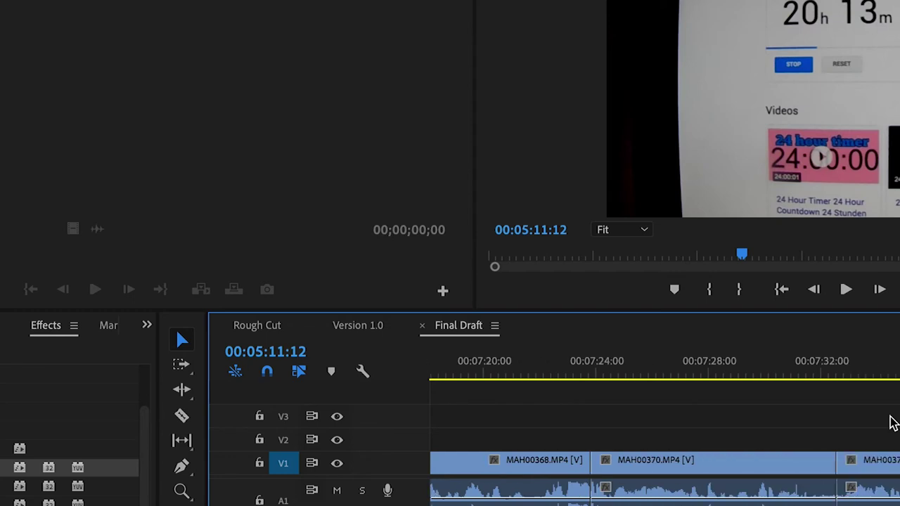
{"action": "scroll", "coordinate": [893, 422], "scroll_direction": "right", "scroll_amount": 20}
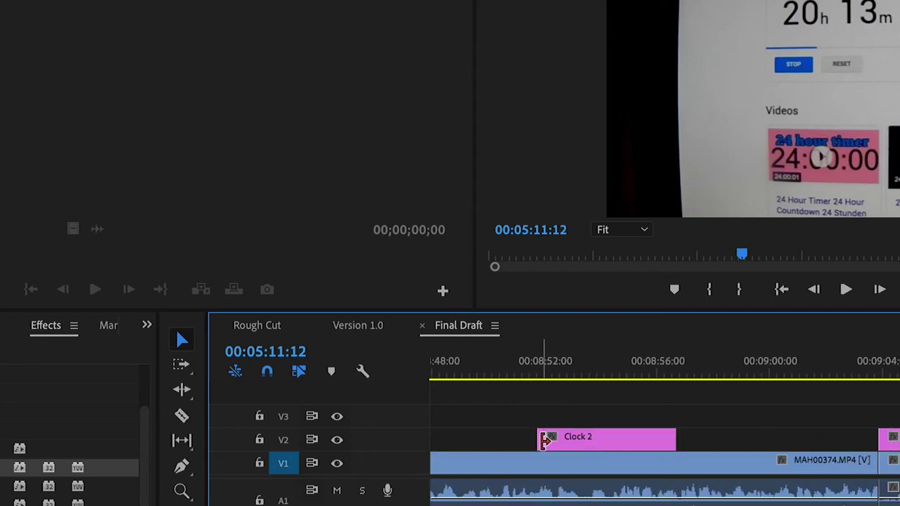
{"action": "right_click", "coordinate": [541, 448]}
{"action": "left_click", "coordinate": [590, 505]}
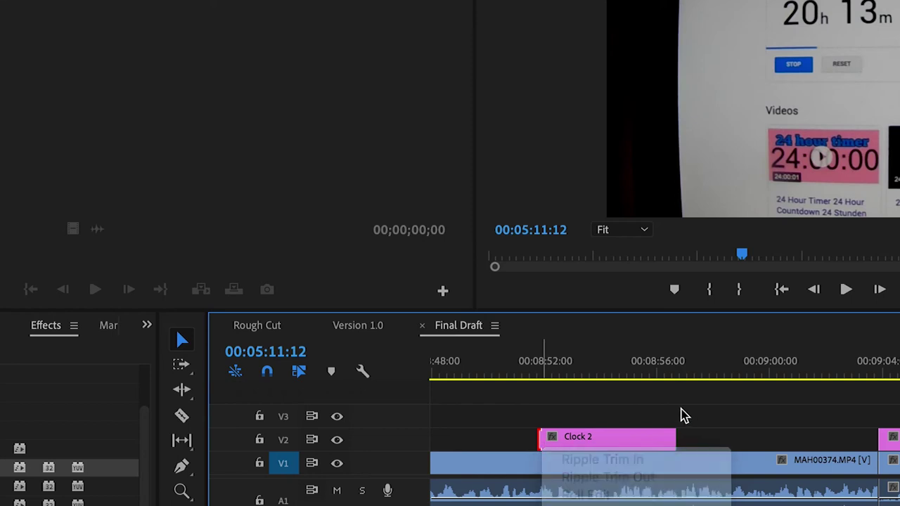
{"action": "right_click", "coordinate": [672, 443]}
{"action": "left_click", "coordinate": [731, 505]}
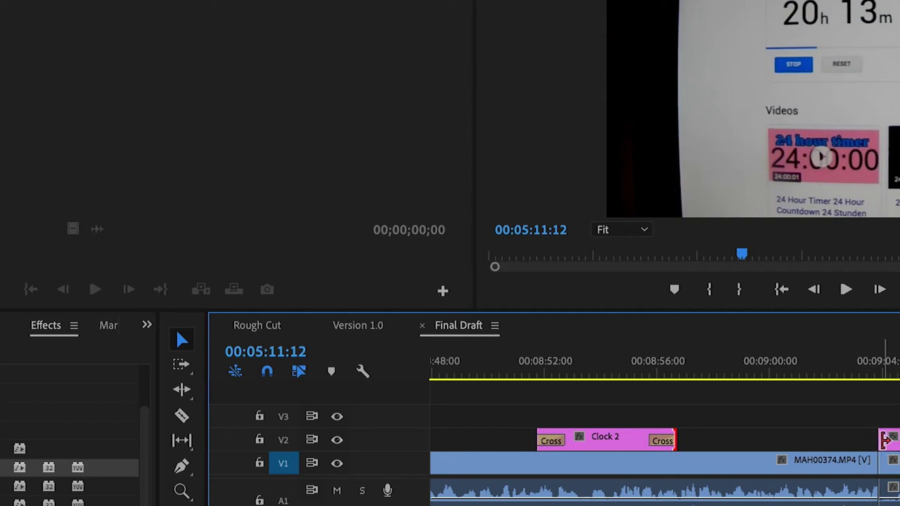
Add a default fade to the next title's start and shorten both Clock 2 dissolves
{"action": "left_click", "coordinate": [884, 440]}
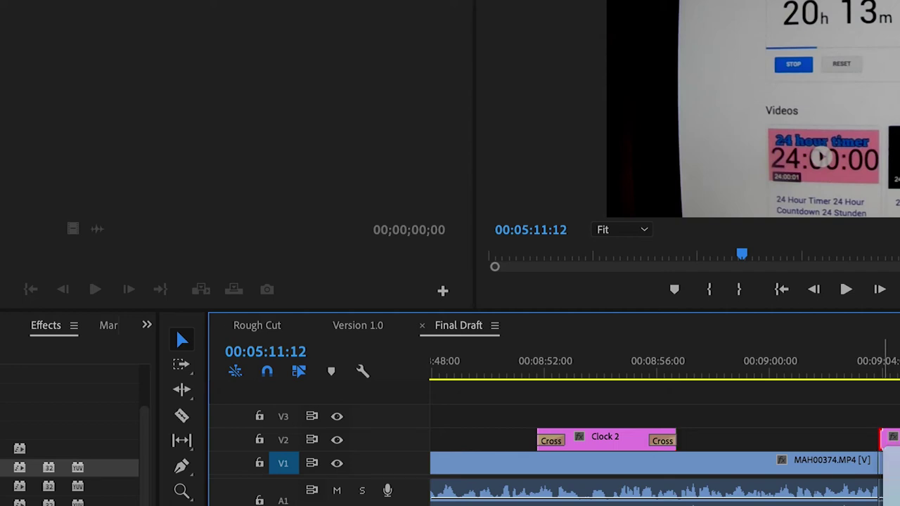
{"action": "key", "text": "ctrl+d"}
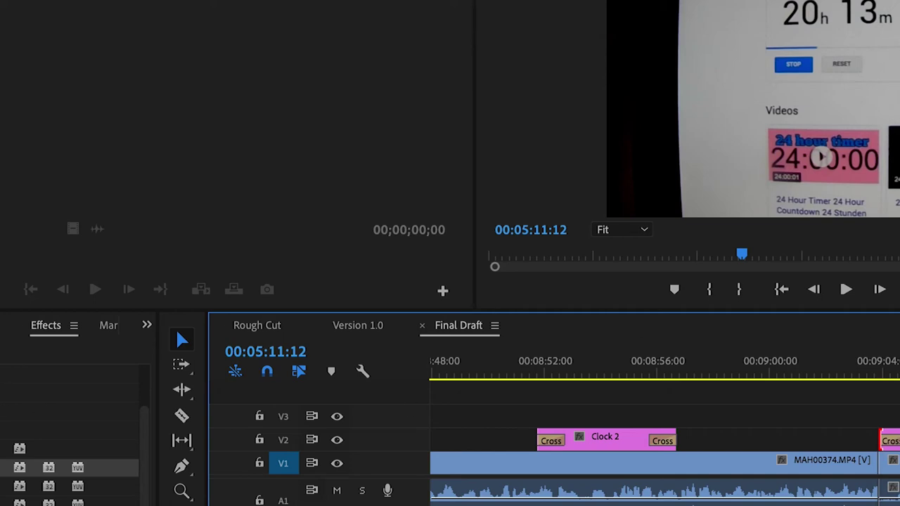
{"action": "key", "text": "shift+7"}
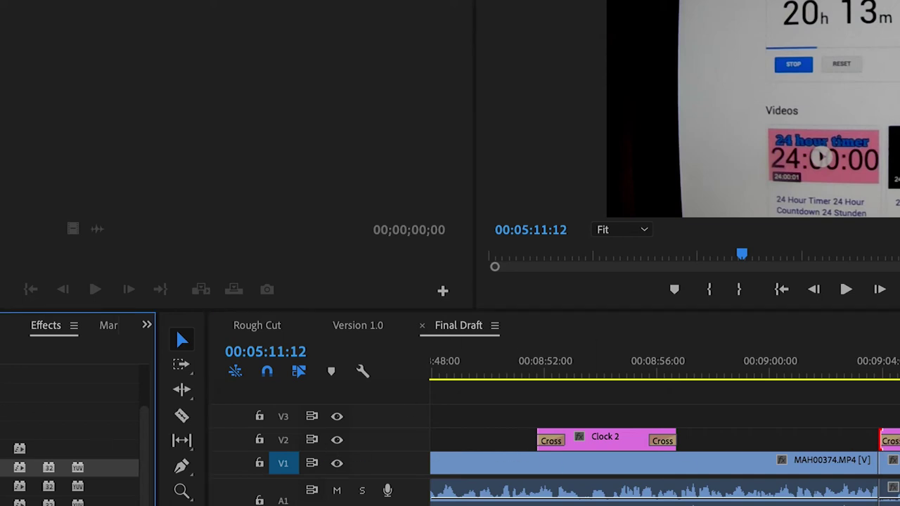
{"action": "scroll", "coordinate": [665, 431], "scroll_direction": "up", "scroll_amount": 1}
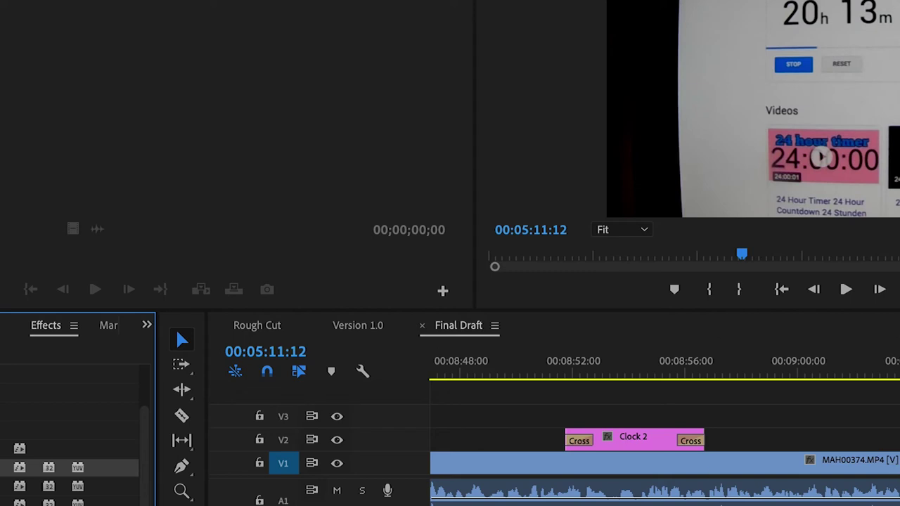
{"action": "key", "text": "shift+3"}
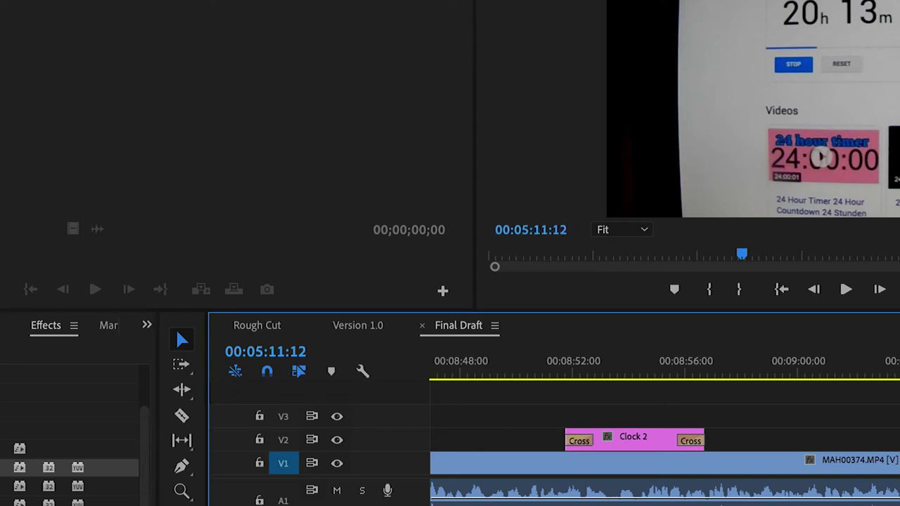
{"action": "type", "text": "-3"}
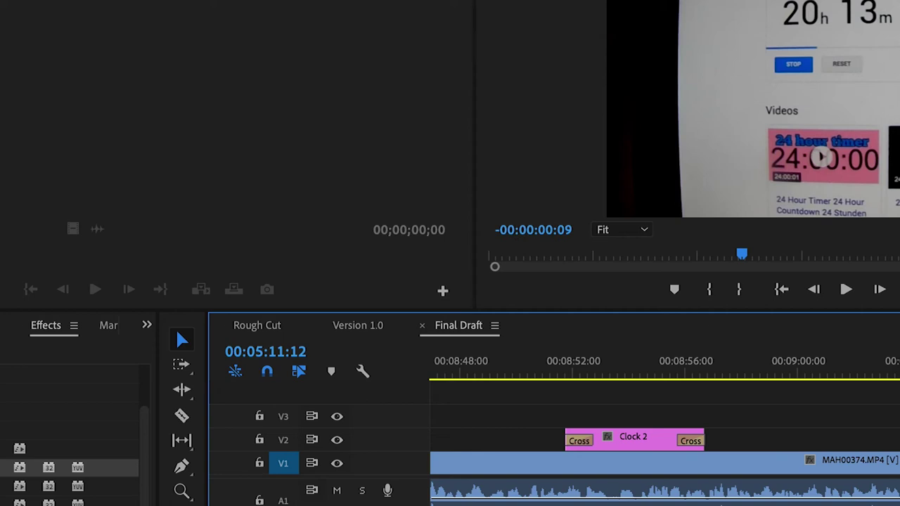
{"action": "left_click_drag", "start_coordinate": [585, 438], "coordinate": [571, 437]}
{"action": "left_click_drag", "start_coordinate": [686, 442], "coordinate": [698, 441]}
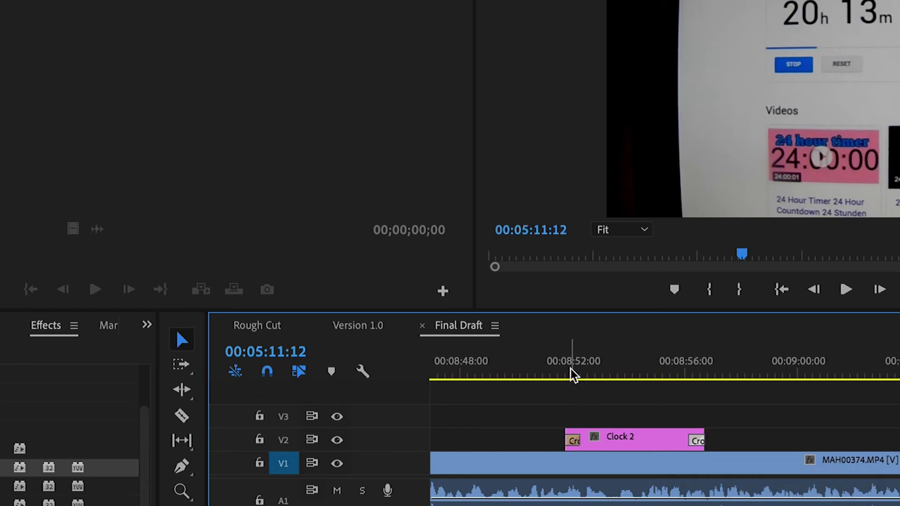
Play back the Clock 2 fades and the following title to check them
{"action": "left_click", "coordinate": [560, 374]}
{"action": "key", "text": "space"}
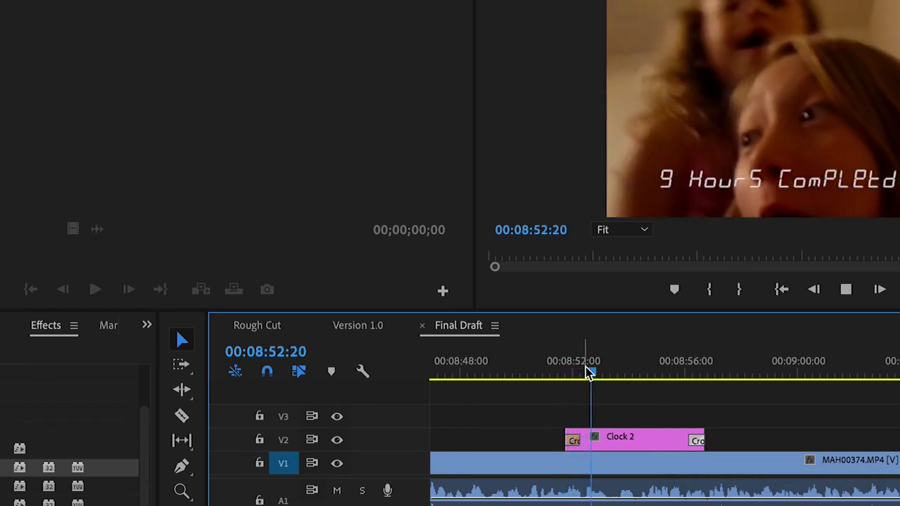
{"action": "left_click", "coordinate": [677, 374]}
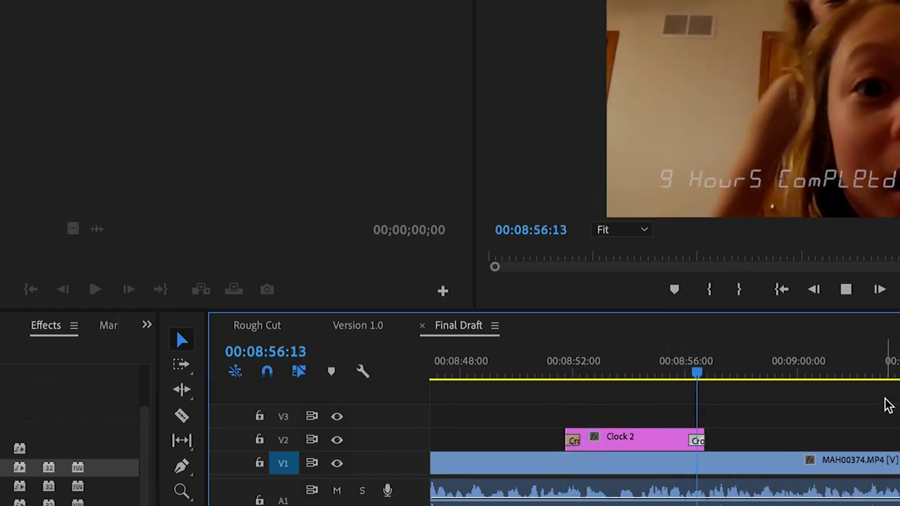
{"action": "left_click", "coordinate": [889, 374]}
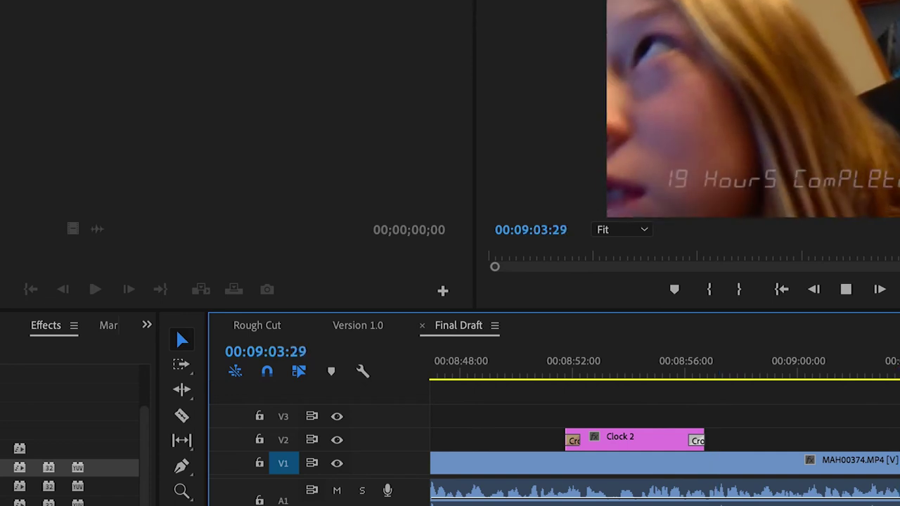
{"action": "key", "text": "space"}
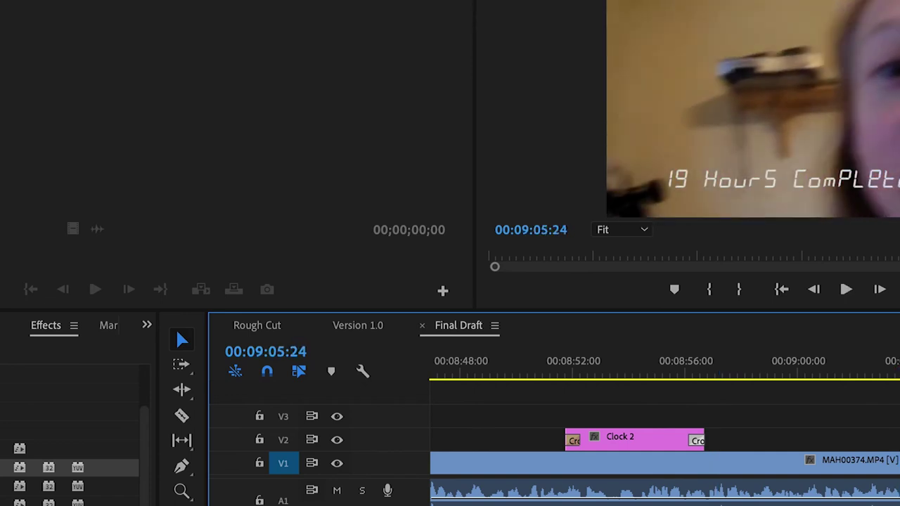
{"action": "key", "text": "space"}
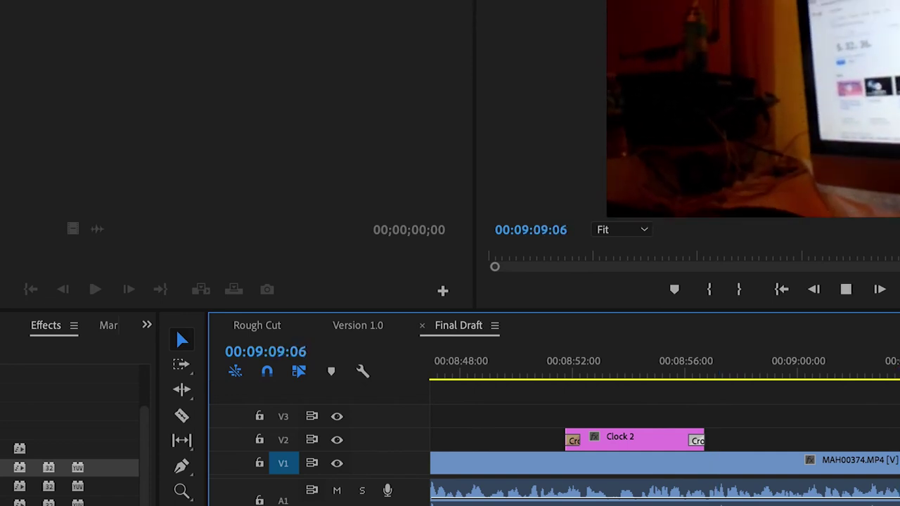
{"action": "key", "text": "space"}
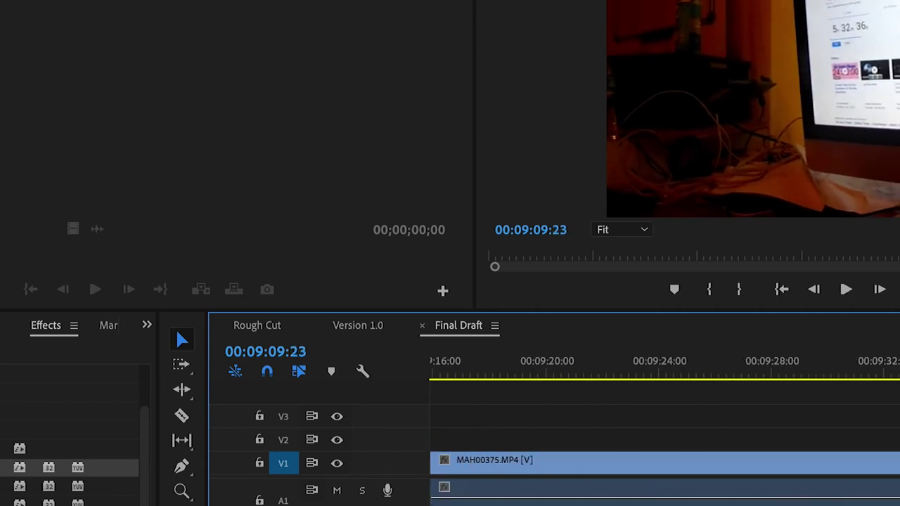
{"action": "scroll", "coordinate": [665, 422], "scroll_direction": "right", "scroll_amount": 15}
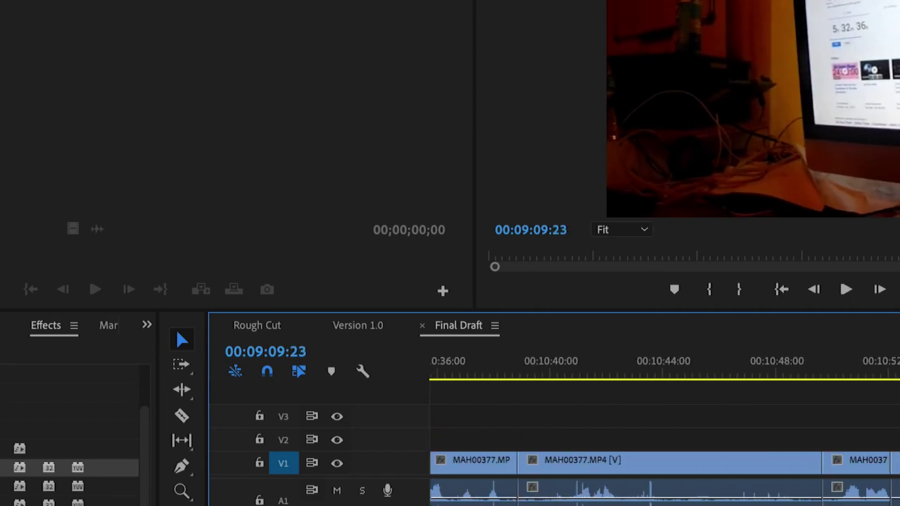
Give Clock 4 a cross dissolve at each end and shorten both fades
{"action": "scroll", "coordinate": [664, 422], "scroll_direction": "right", "scroll_amount": 12}
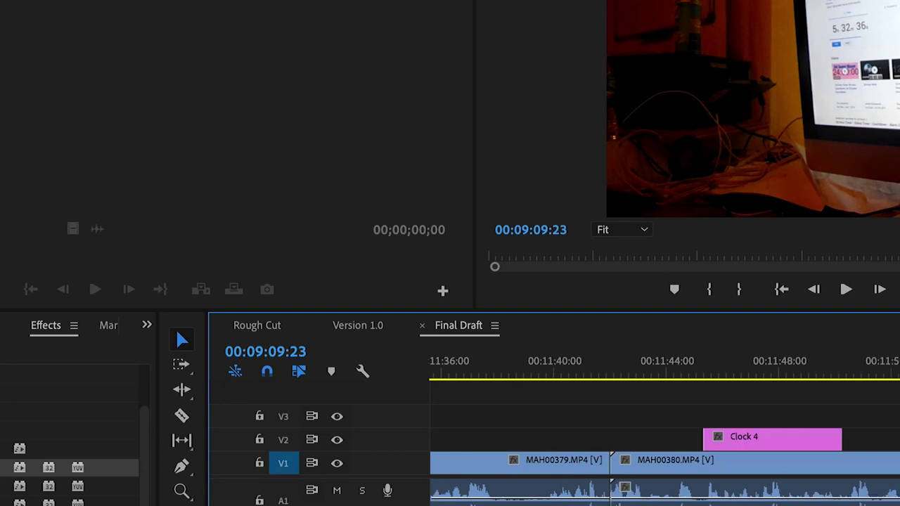
{"action": "scroll", "coordinate": [664, 422], "scroll_direction": "right", "scroll_amount": 1}
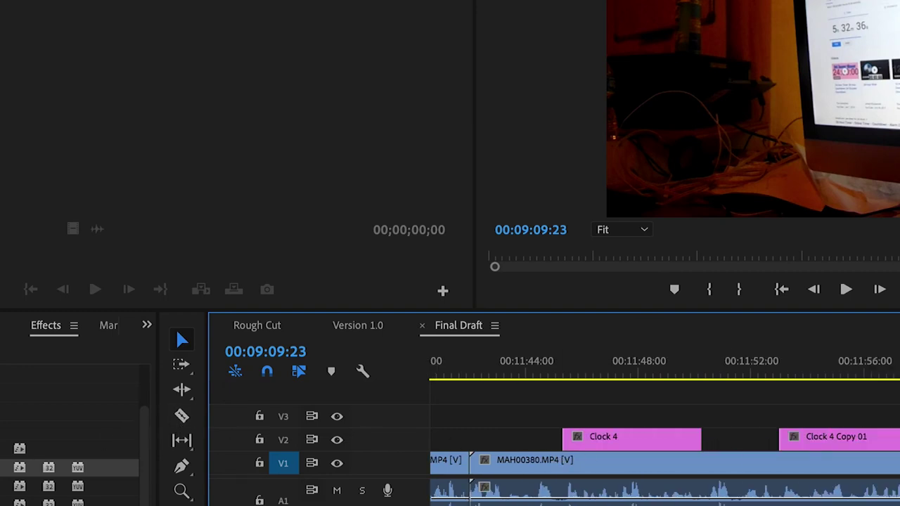
{"action": "mouse_move", "coordinate": [70, 467]}
{"action": "left_mouse_down"}
{"action": "mouse_move", "coordinate": [565, 456]}
{"action": "mouse_move", "coordinate": [569, 438]}
{"action": "left_mouse_up"}
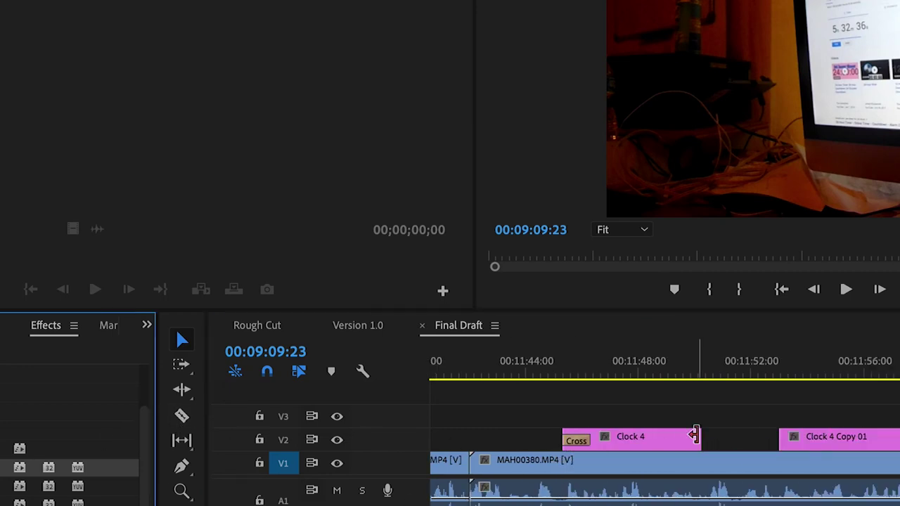
{"action": "right_click", "coordinate": [698, 440]}
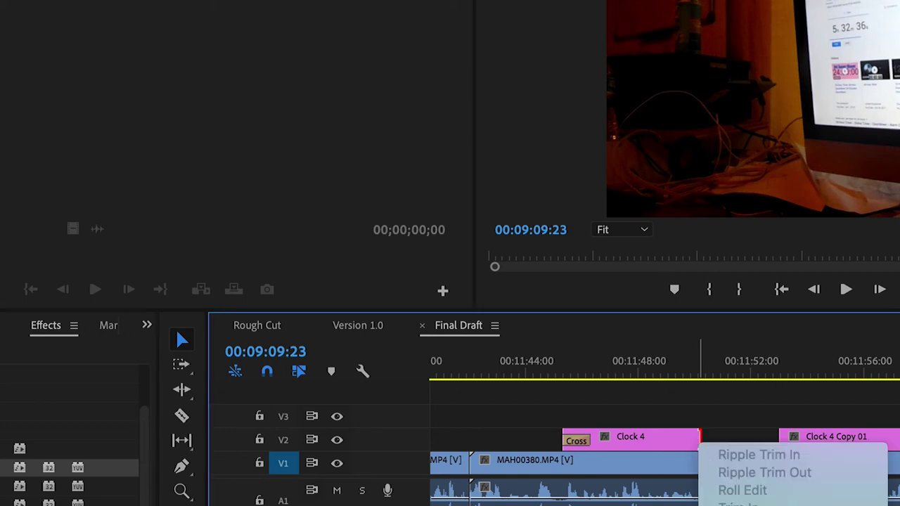
{"action": "left_click", "coordinate": [752, 505]}
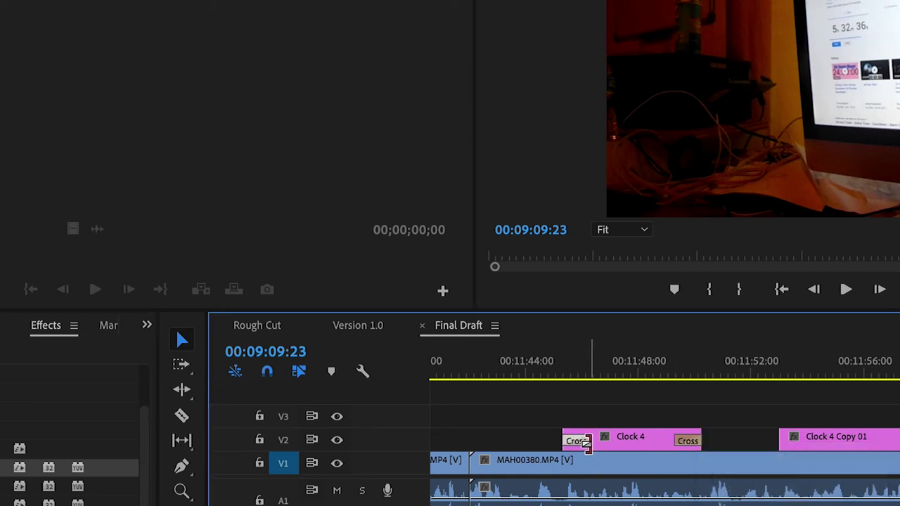
{"action": "left_click_drag", "start_coordinate": [586, 441], "coordinate": [579, 440]}
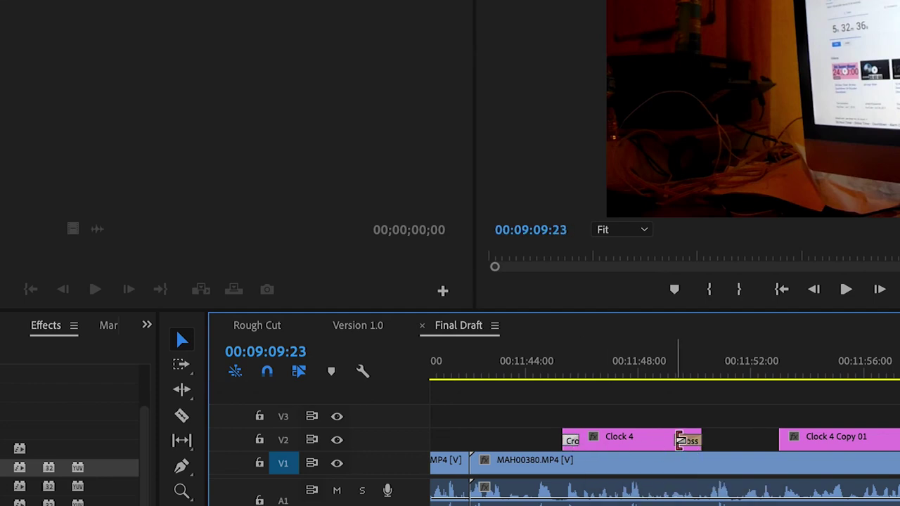
{"action": "left_click_drag", "start_coordinate": [679, 440], "coordinate": [690, 440]}
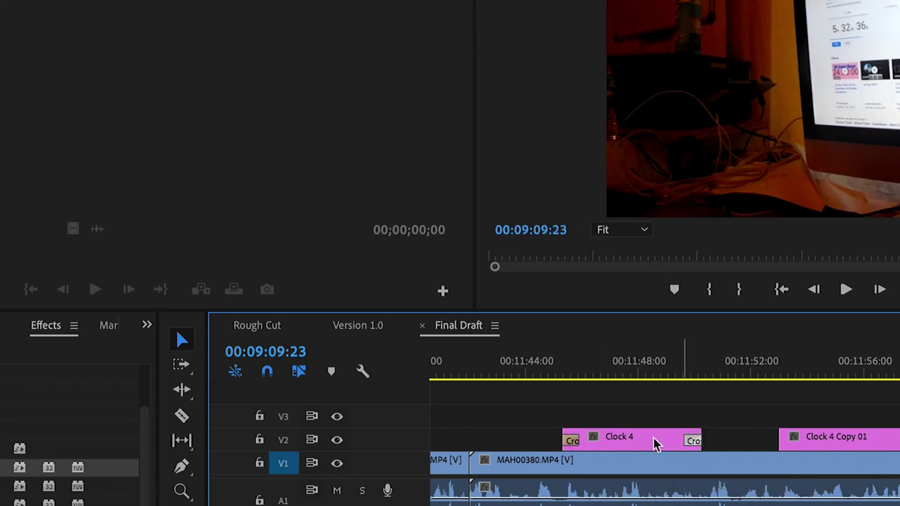
{"action": "left_click", "coordinate": [187, 346]}
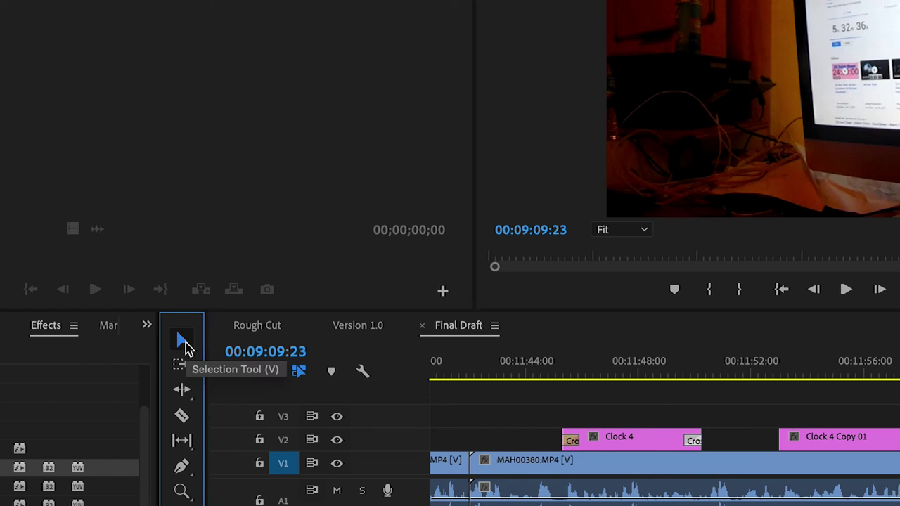
Add fades to both ends of Clock 4 Copy 01, shortening its fade-in
{"action": "right_click", "coordinate": [785, 441]}
{"action": "scroll", "coordinate": [664, 450], "scroll_direction": "down", "scroll_amount": 5}
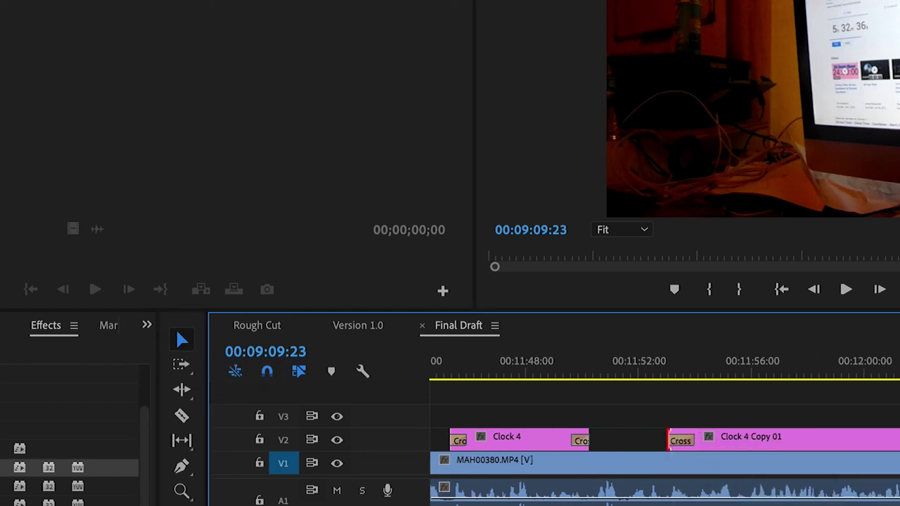
{"action": "left_click_drag", "start_coordinate": [525, 441], "coordinate": [515, 440]}
{"action": "scroll", "coordinate": [703, 457], "scroll_direction": "down", "scroll_amount": 15}
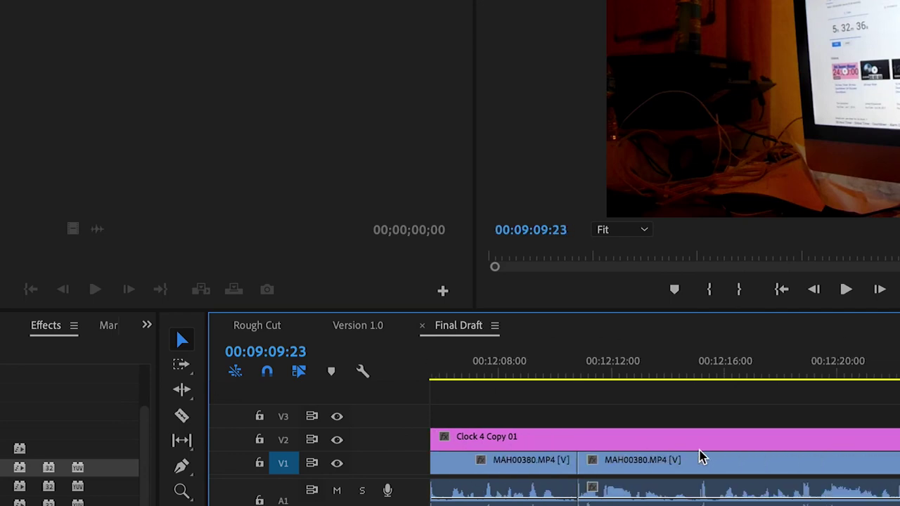
{"action": "right_click", "coordinate": [836, 441]}
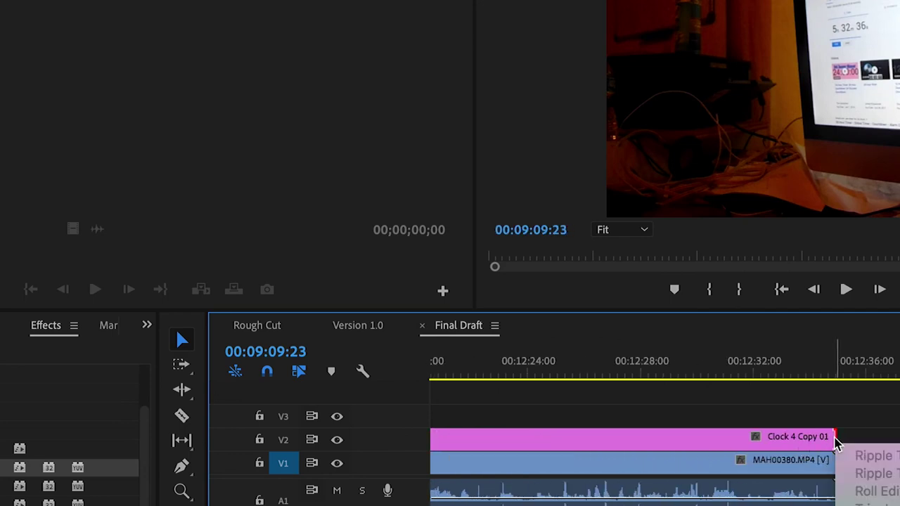
{"action": "key", "text": "ctrl+d"}
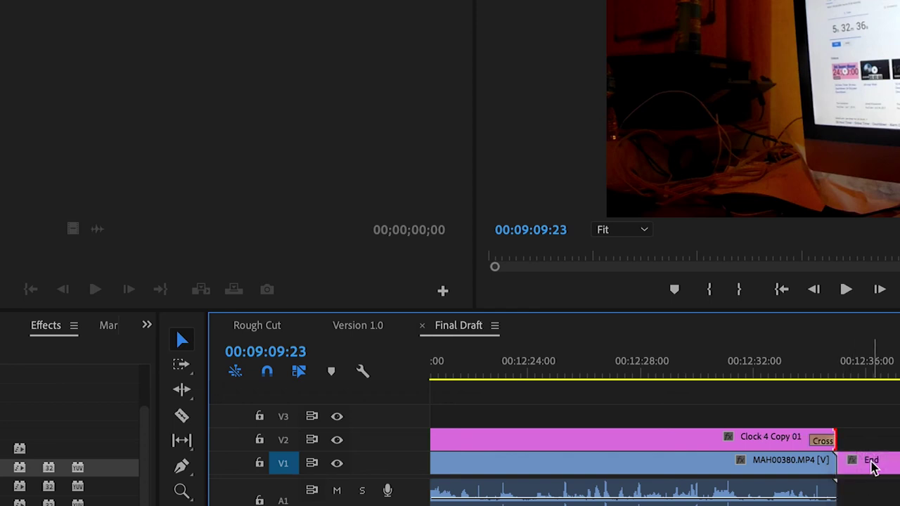
{"action": "scroll", "coordinate": [860, 470], "scroll_direction": "down", "scroll_amount": 3}
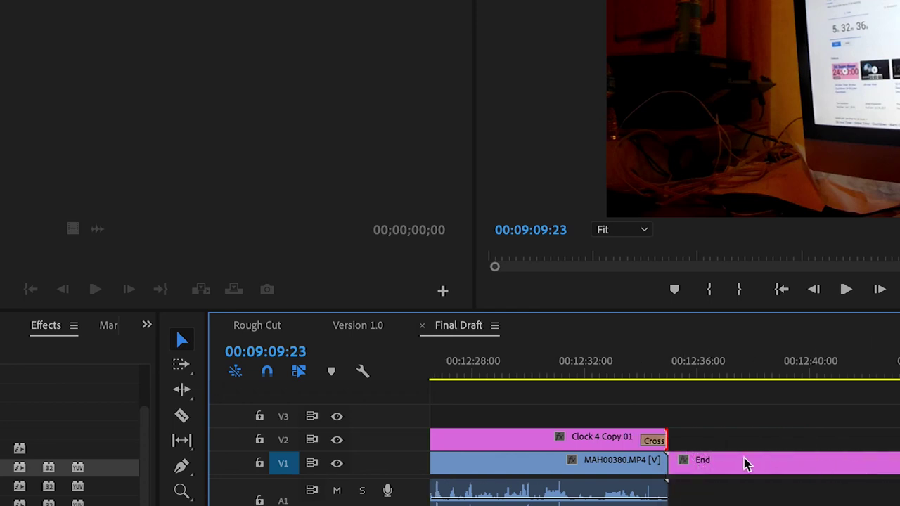
Fade the last MAH00380 clip's video and audio to black and preview it
{"action": "left_click_drag", "start_coordinate": [688, 466], "coordinate": [725, 461]}
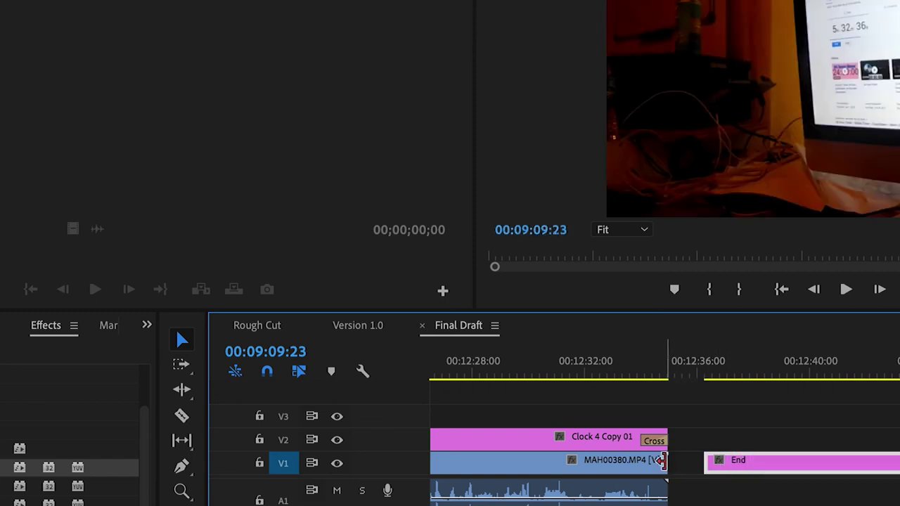
{"action": "right_click", "coordinate": [662, 461]}
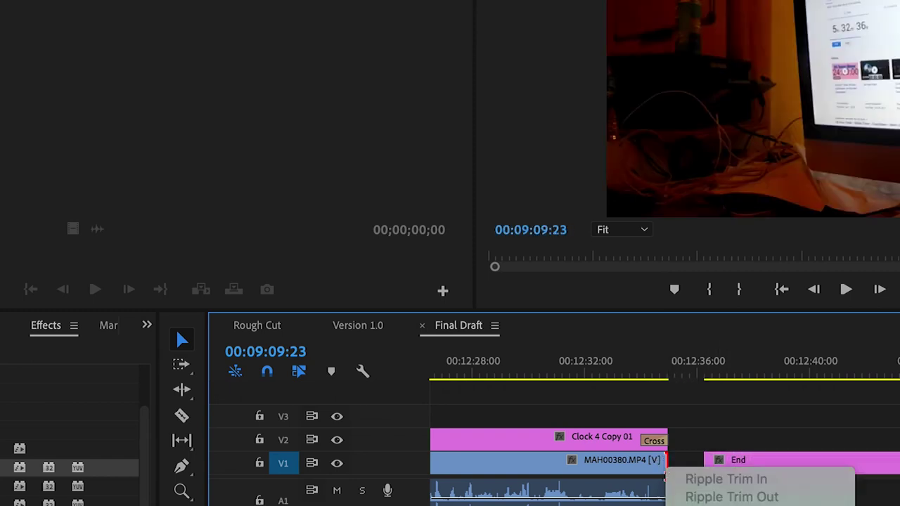
{"action": "left_click", "coordinate": [732, 505]}
{"action": "left_click", "coordinate": [617, 361]}
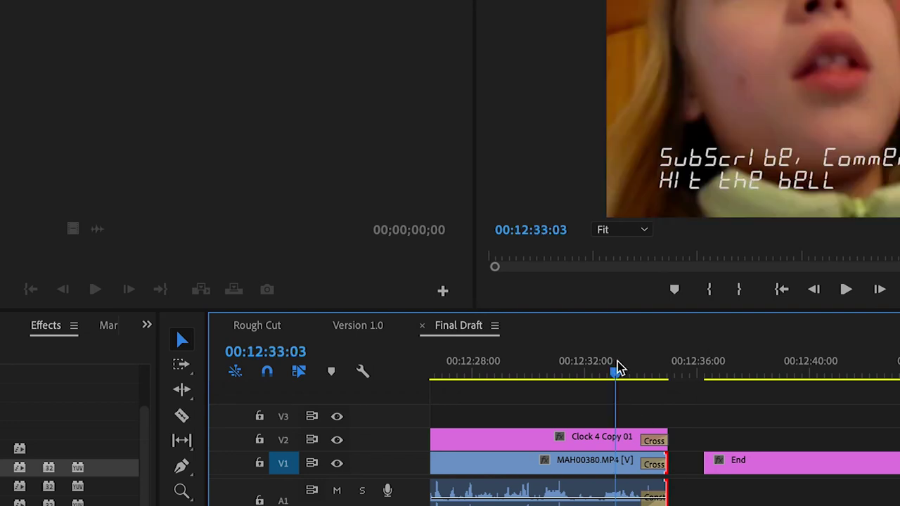
{"action": "key", "text": "space"}
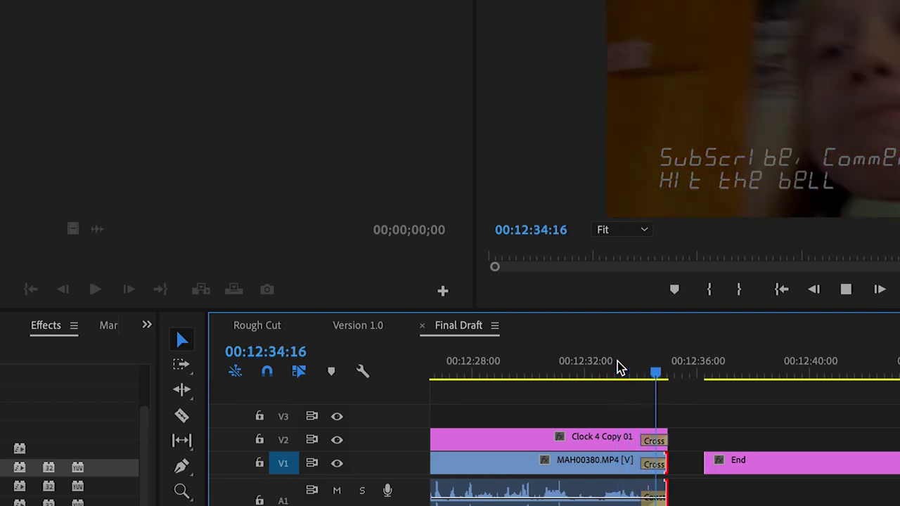
{"action": "key", "text": "space"}
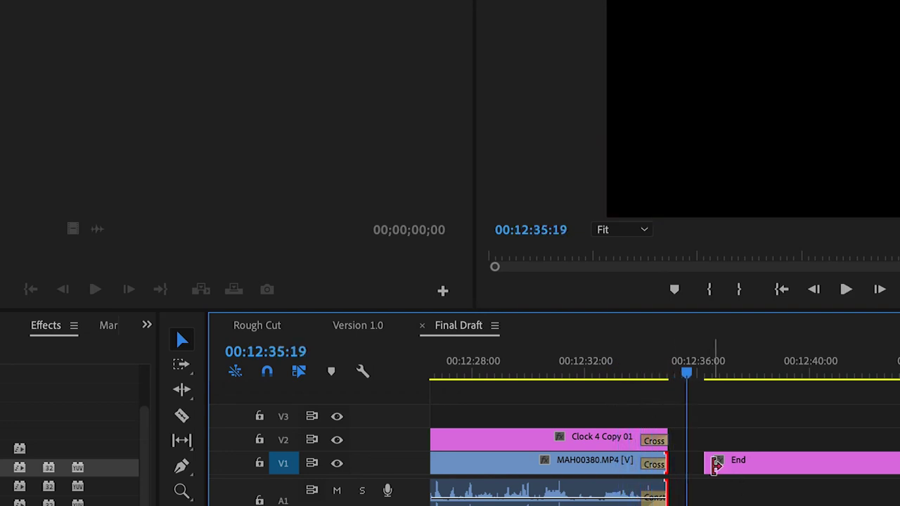
Add a fade-in to the End clip, butt it against MAH00380, and preview the transition
{"action": "right_click", "coordinate": [712, 464]}
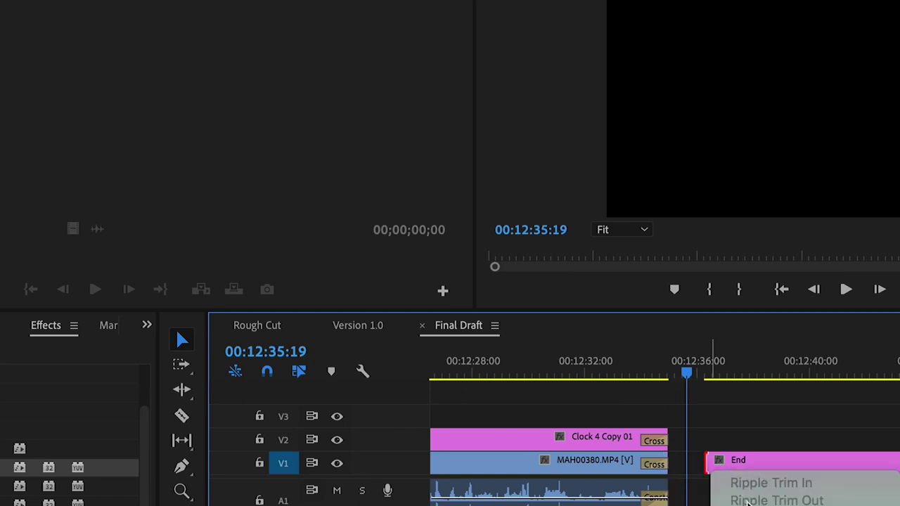
{"action": "key", "text": "Escape"}
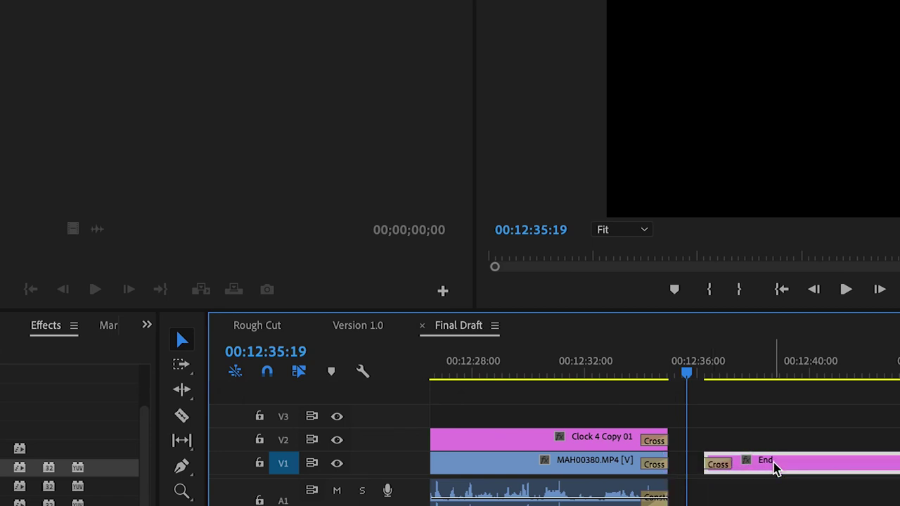
{"action": "left_click_drag", "start_coordinate": [775, 468], "coordinate": [744, 465]}
{"action": "left_click_drag", "start_coordinate": [735, 464], "coordinate": [732, 464]}
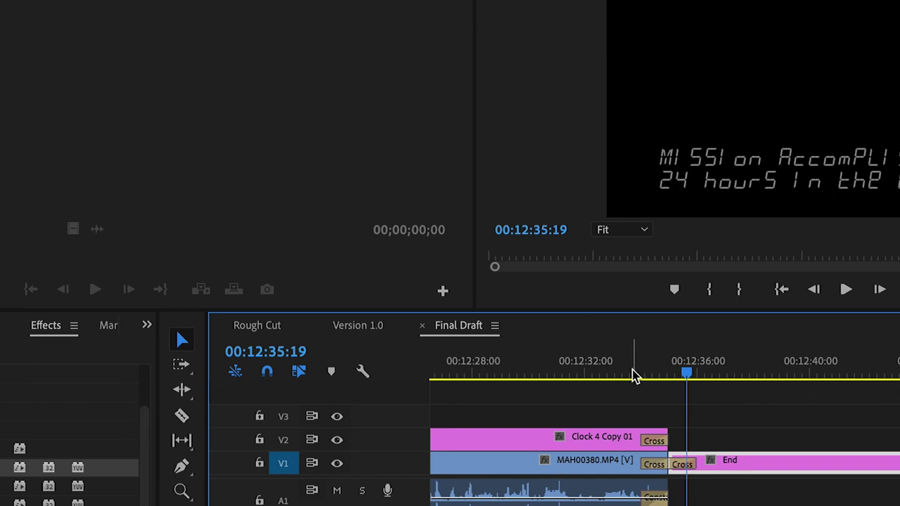
{"action": "left_click", "coordinate": [632, 374]}
{"action": "key", "text": "space"}
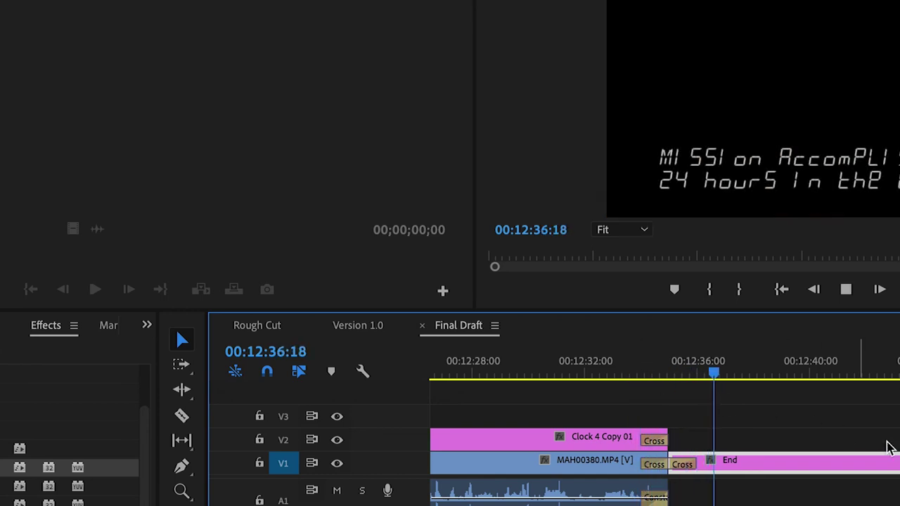
Extend the End clip and stretch its tail dissolve back to about 00:12:52, then preview
{"action": "key", "text": "space"}
{"action": "scroll", "coordinate": [893, 450], "scroll_direction": "down", "scroll_amount": 1}
{"action": "scroll", "coordinate": [893, 450], "scroll_direction": "down", "scroll_amount": 5}
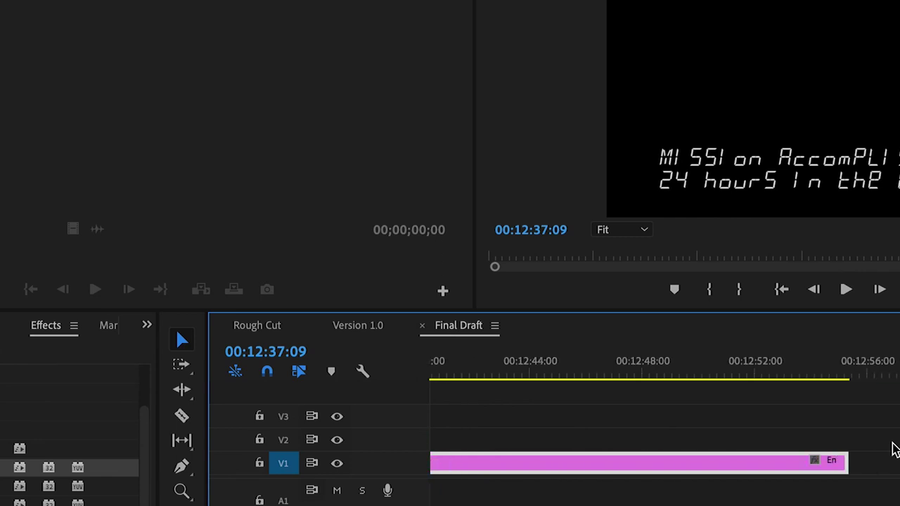
{"action": "left_click_drag", "start_coordinate": [843, 461], "coordinate": [899, 462]}
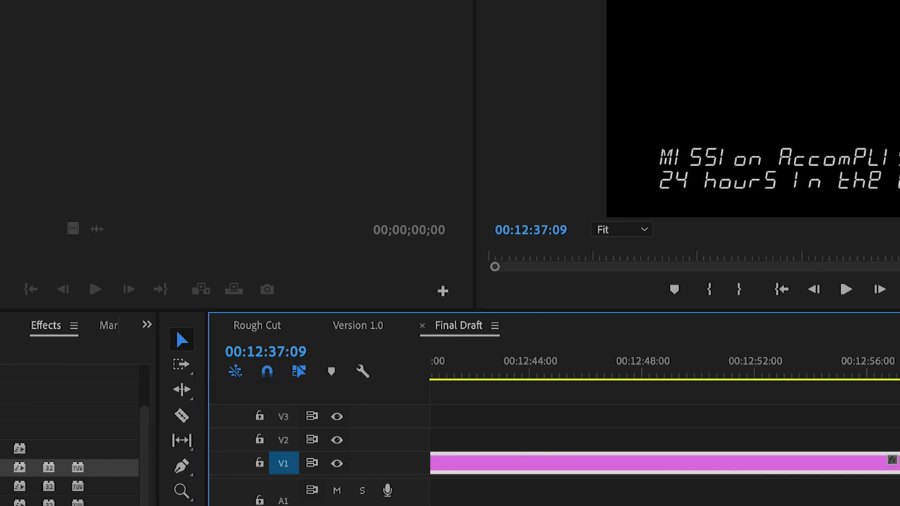
{"action": "key", "text": "ctrl+shift+a"}
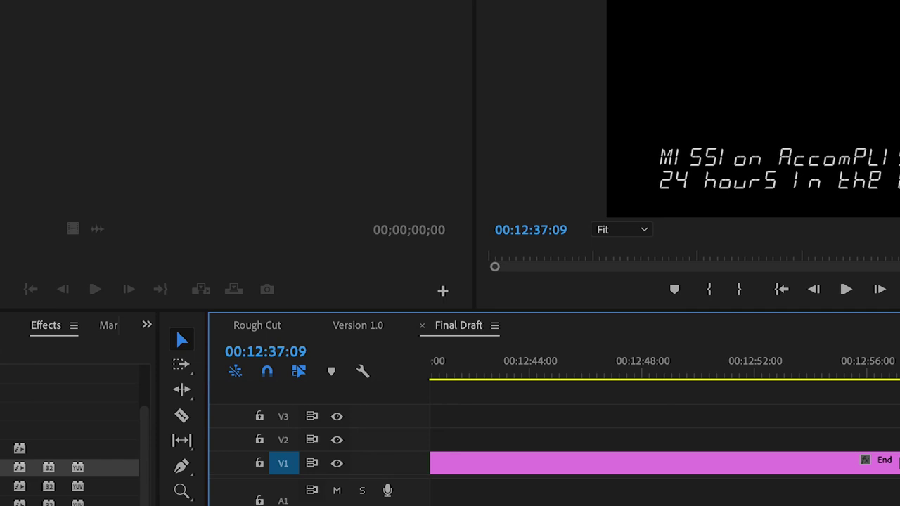
{"action": "left_click_drag", "start_coordinate": [899, 464], "coordinate": [766, 468]}
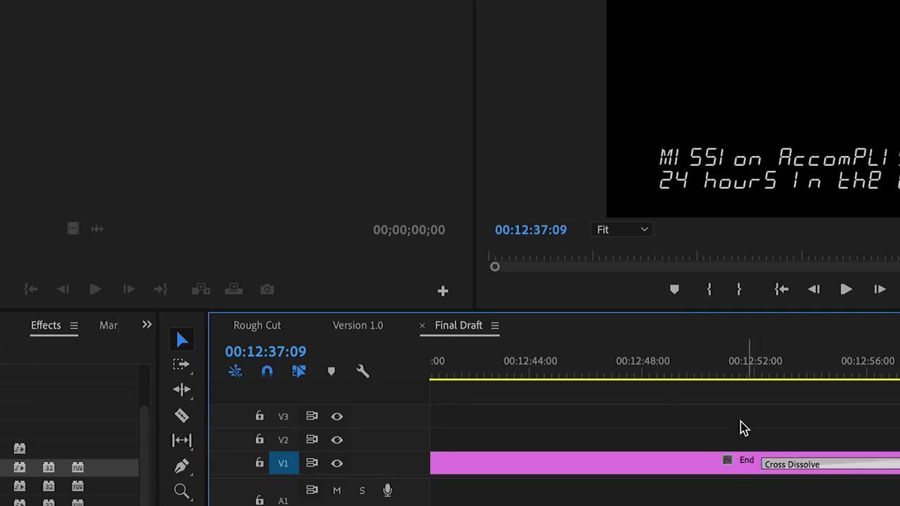
{"action": "left_click", "coordinate": [693, 368]}
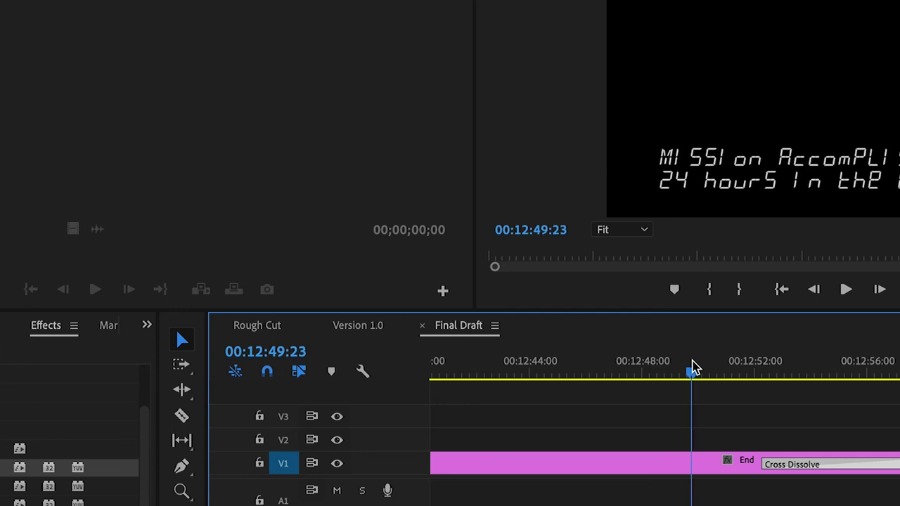
{"action": "key", "text": "space"}
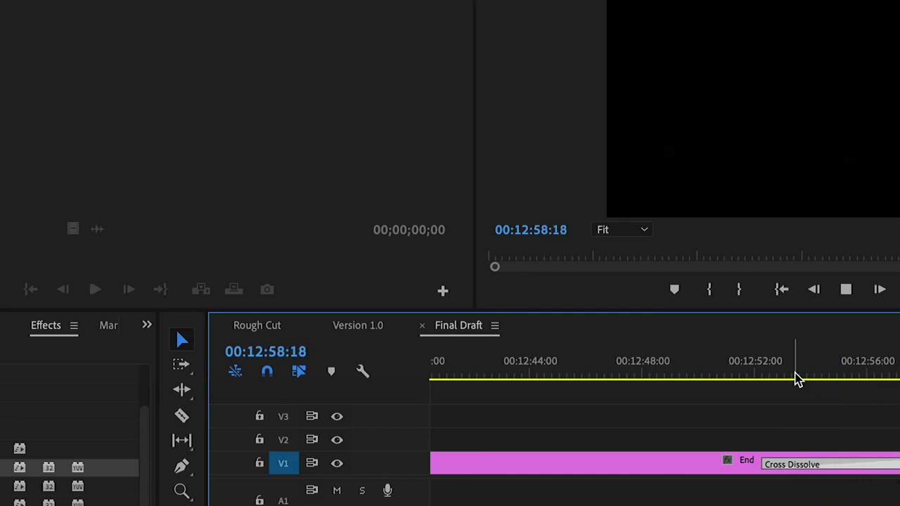
Save the 24 Hours in the Office project with Ctrl+S
{"action": "key", "text": "ctrl+s"}
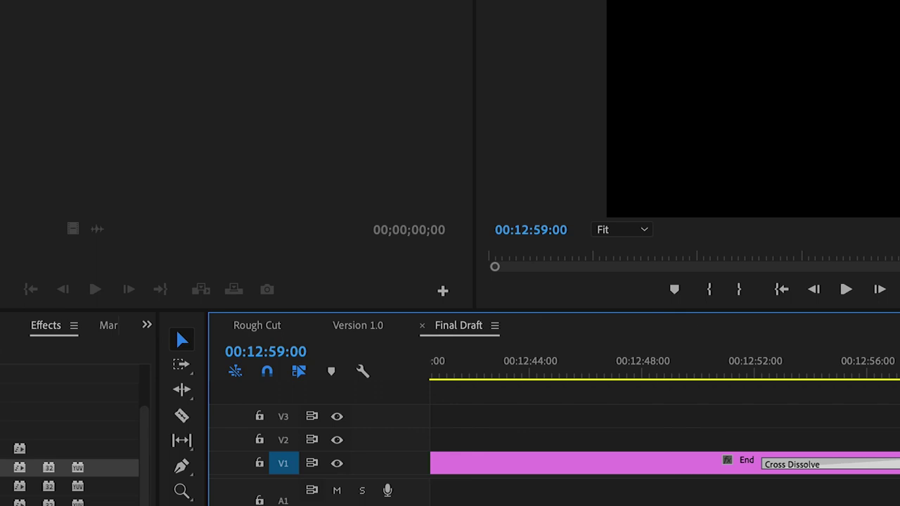
{"action": "key", "text": "ctrl+s"}
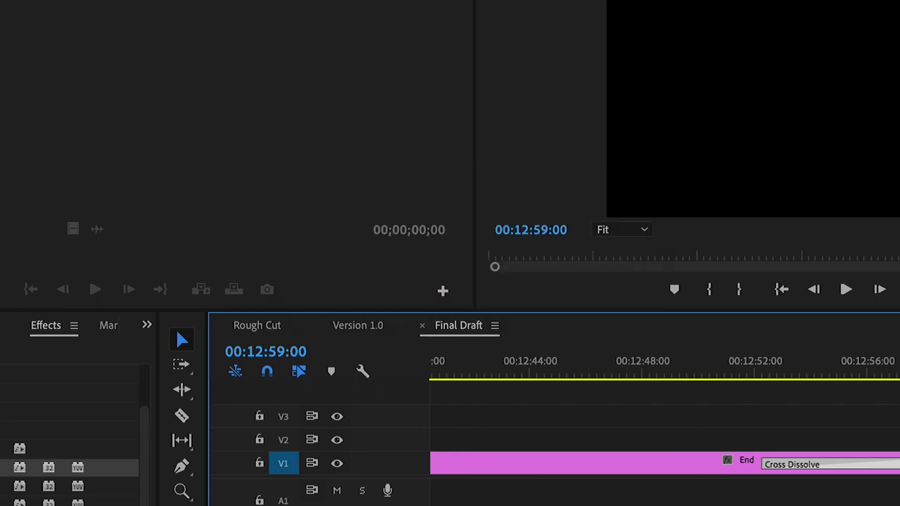